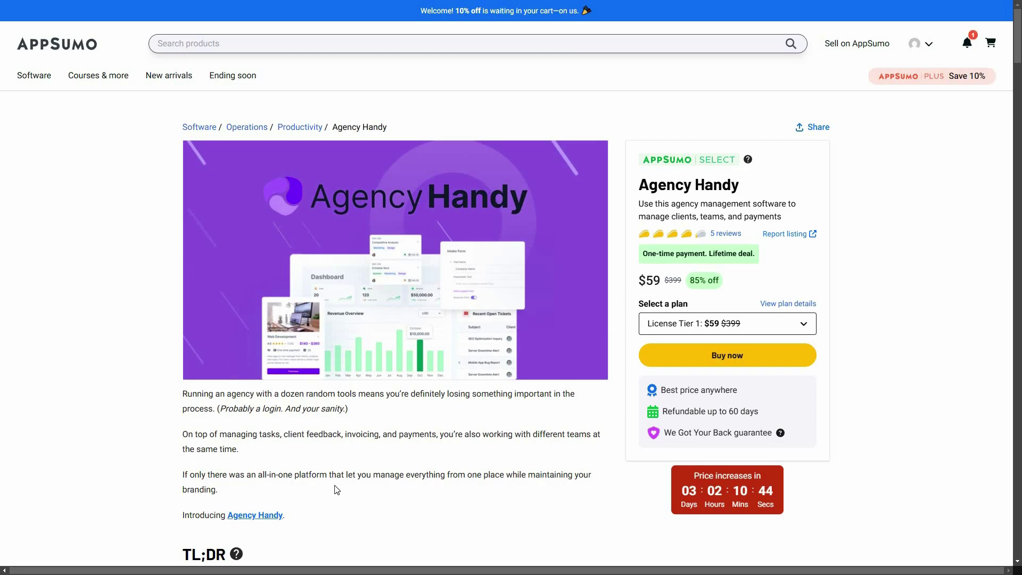
Step: Open the Plans & features section of the Agency Handy deal and compare License Tiers 1 through 5
scroll(274, 69, down, 3)
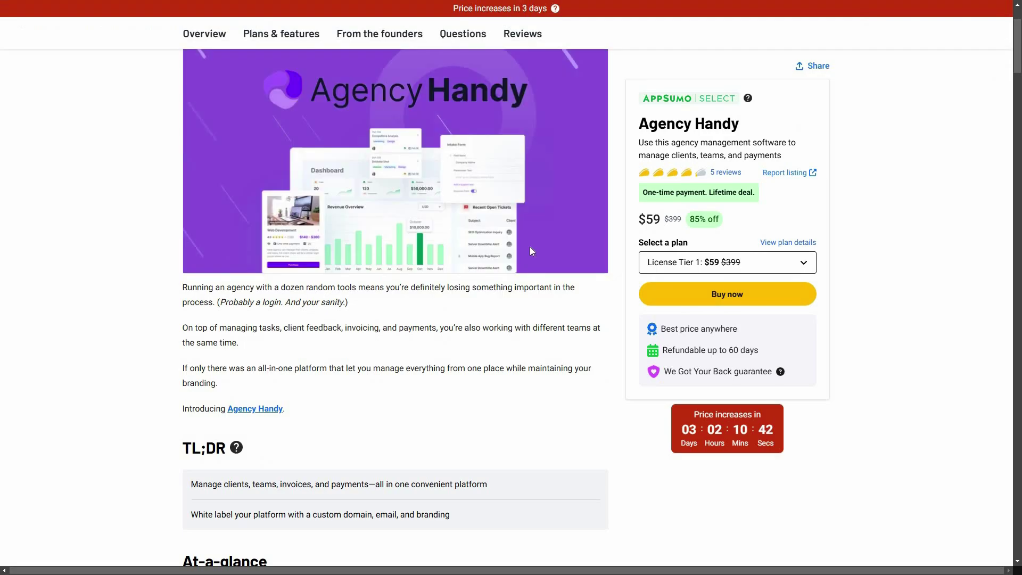
click(295, 37)
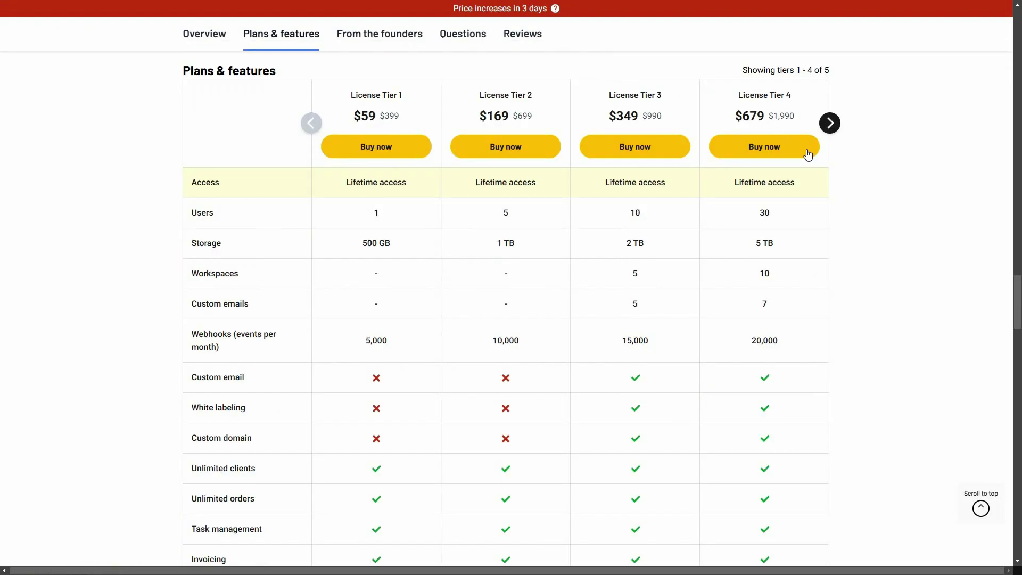
click(834, 128)
click(831, 123)
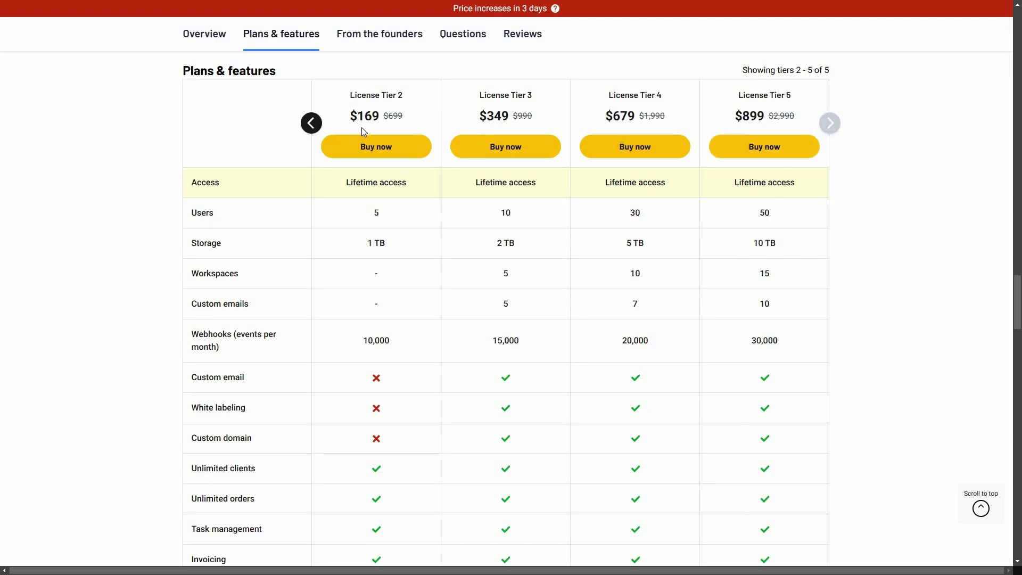
click(312, 123)
click(318, 126)
Step: Examine the plan table's feature rows from Storage down to Client approval across all five license tiers
scroll(232, 235, down, 1)
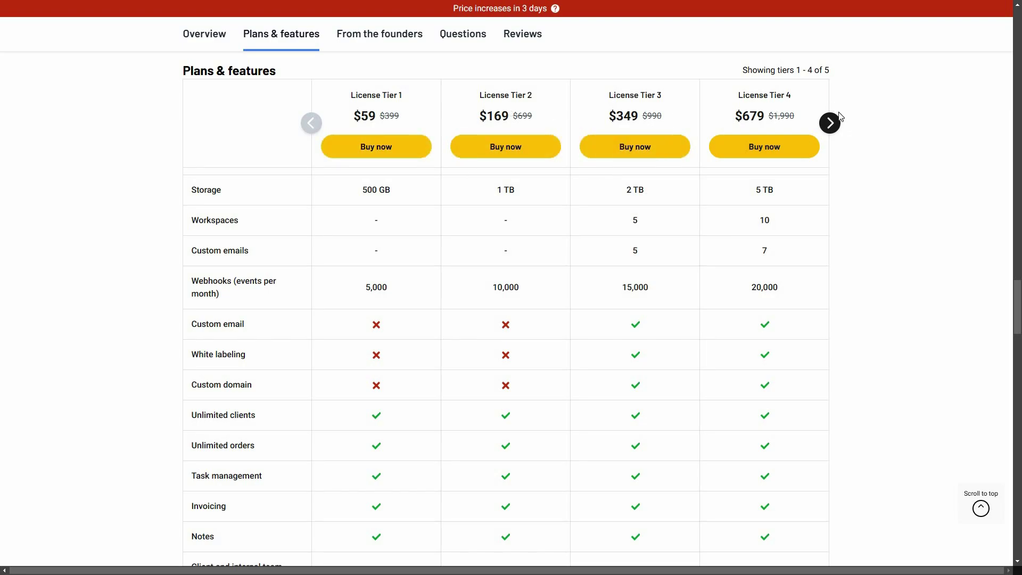
drag(375, 123, 316, 126)
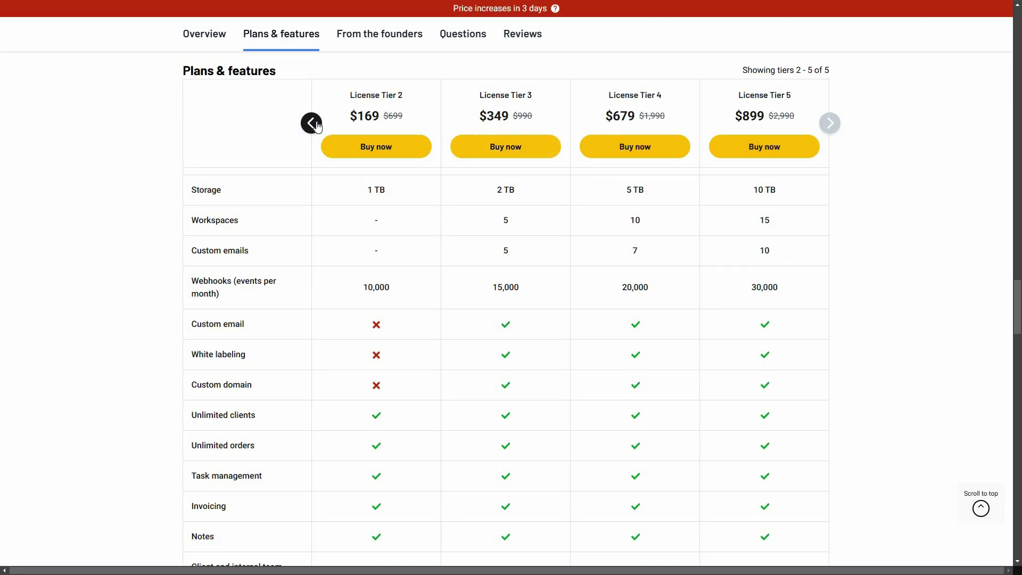
click(311, 124)
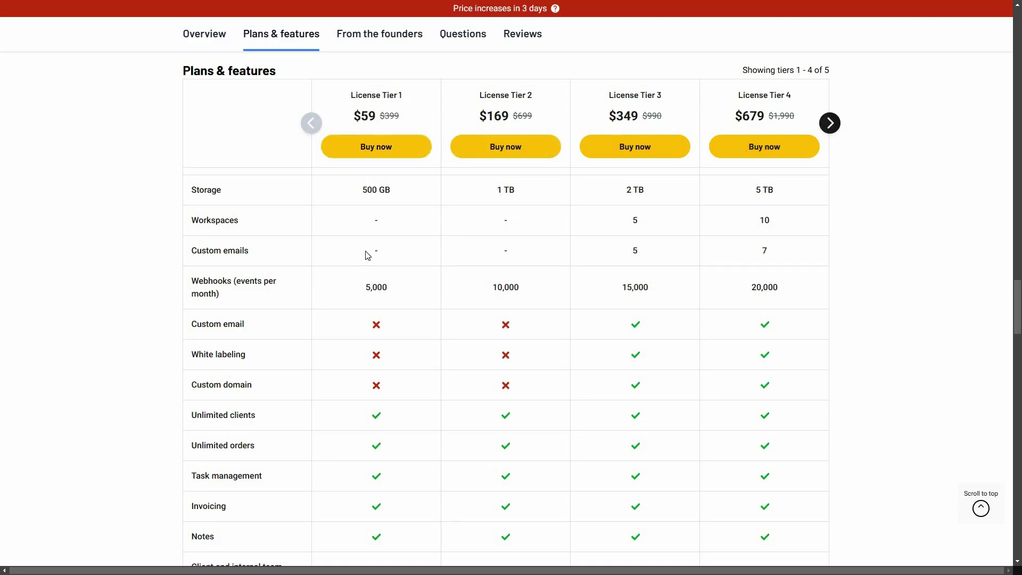
scroll(367, 250, down, 1)
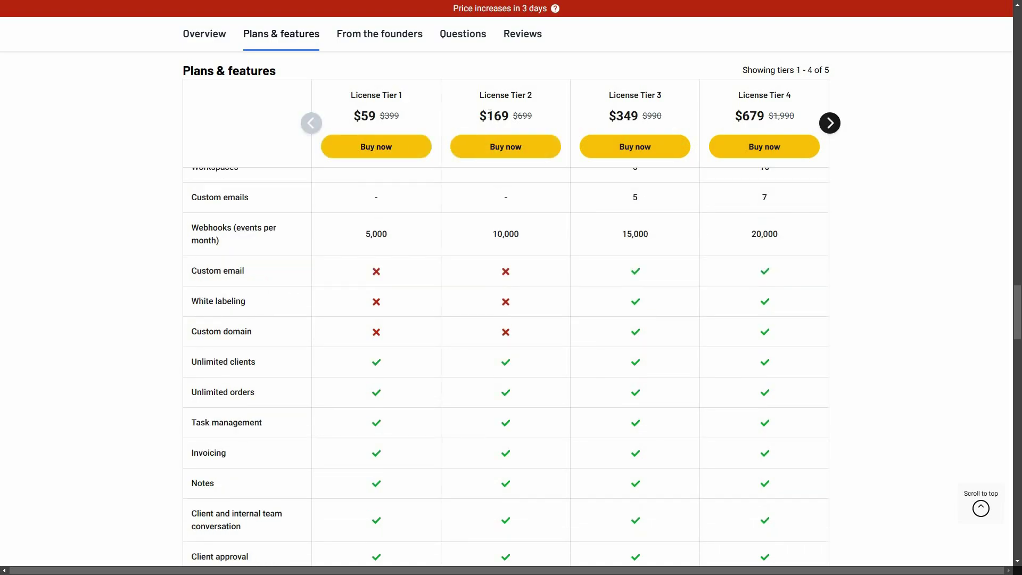
click(831, 132)
scroll(318, 390, down, 2)
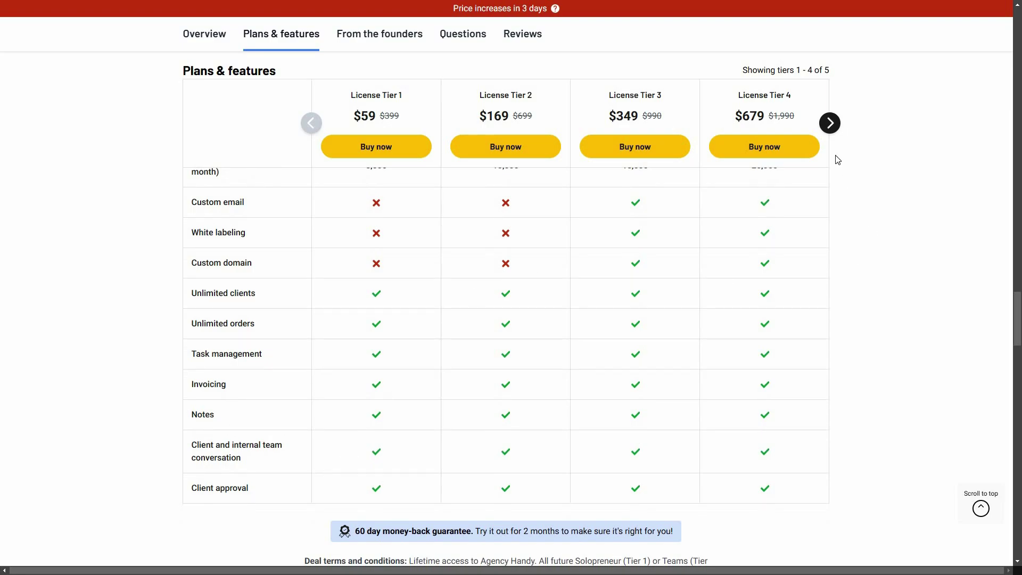
click(831, 124)
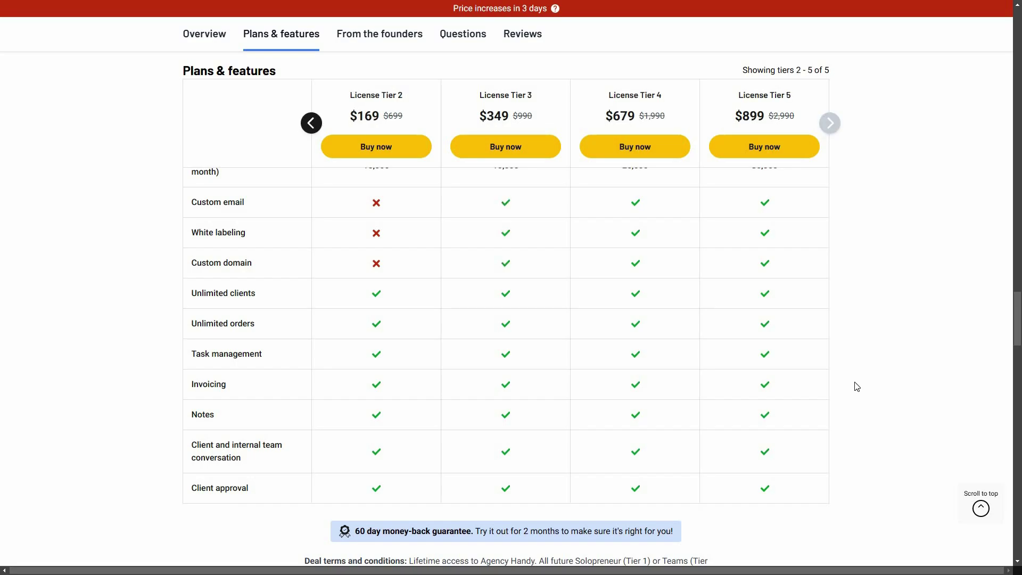
scroll(876, 322, up, 4)
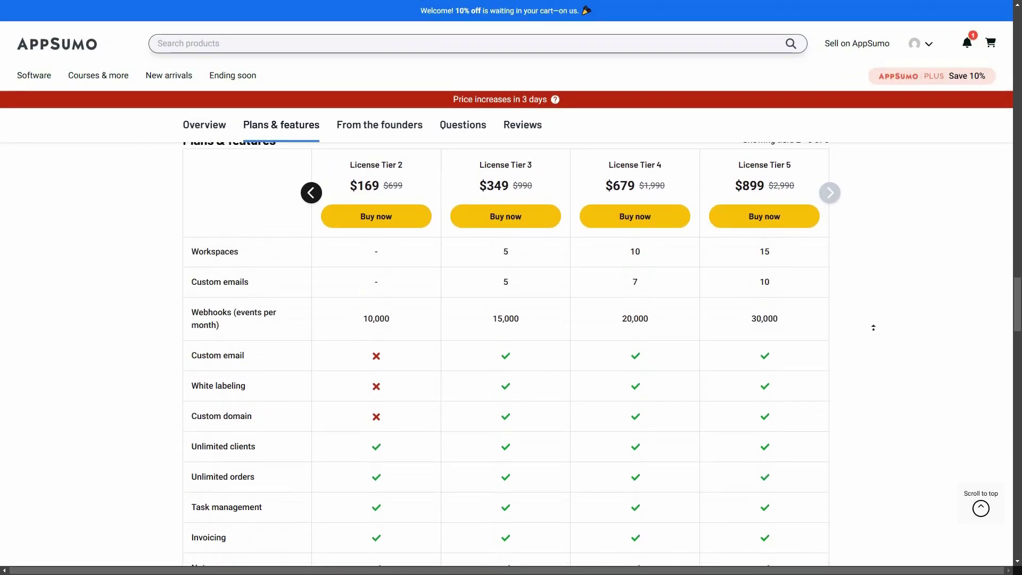
scroll(873, 328, up, 3)
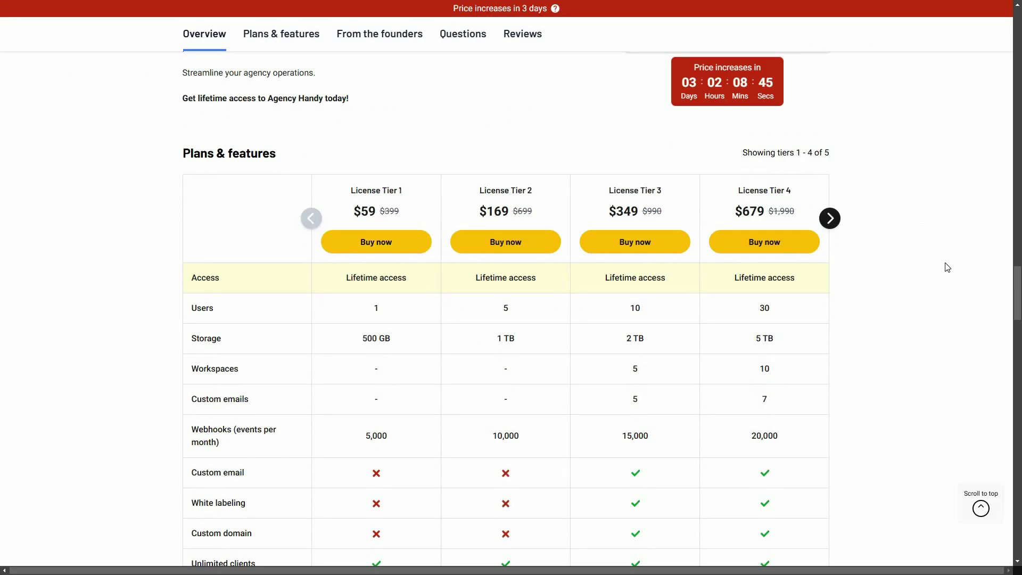
Step: Review the Agency Handy roadmap's In Progress, In test, Next and Later columns
mouse_move(738, 106)
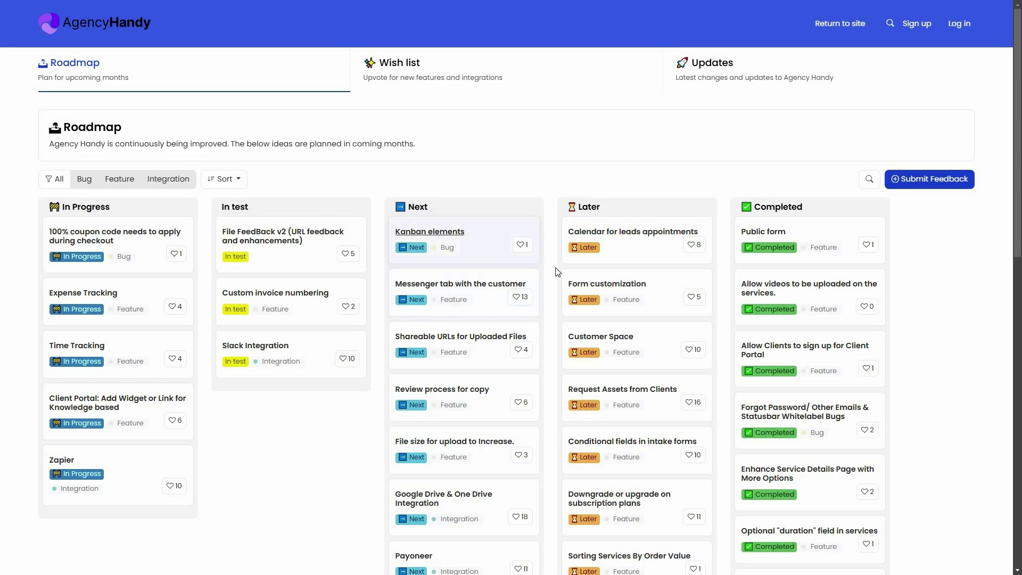
scroll(464, 325, down, 2)
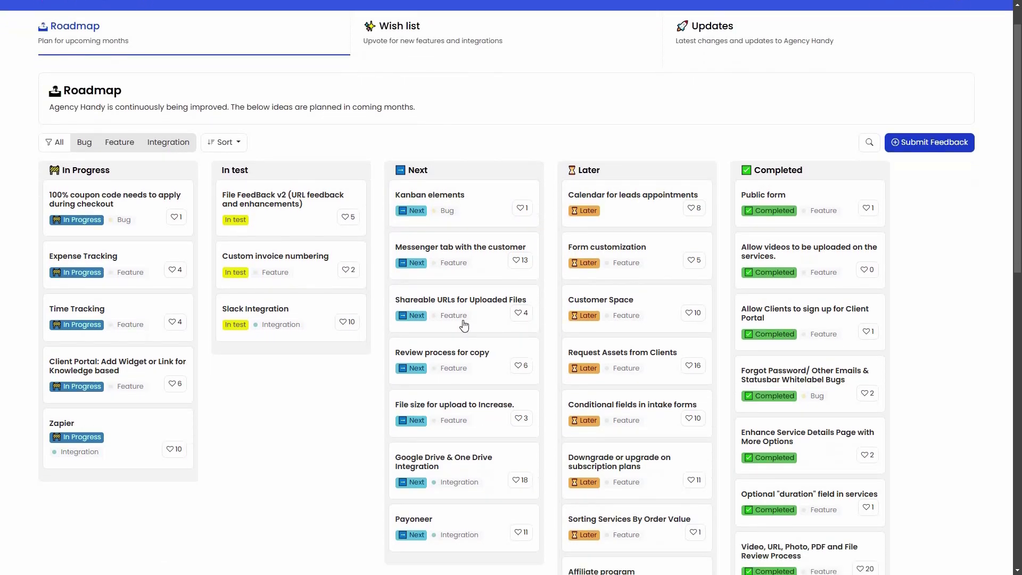
scroll(464, 325, down, 3)
scroll(645, 180, up, 2)
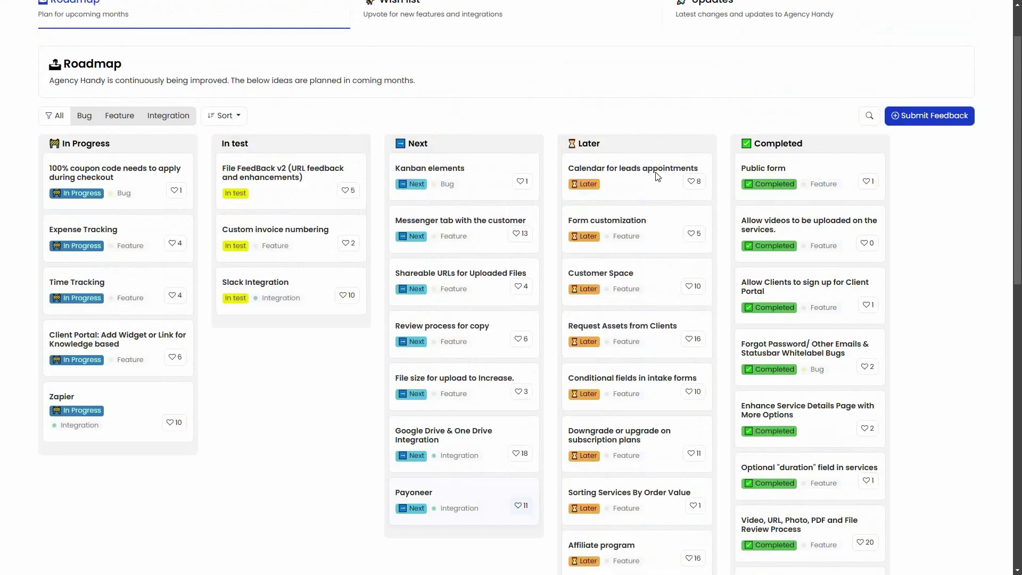
scroll(658, 176, up, 1)
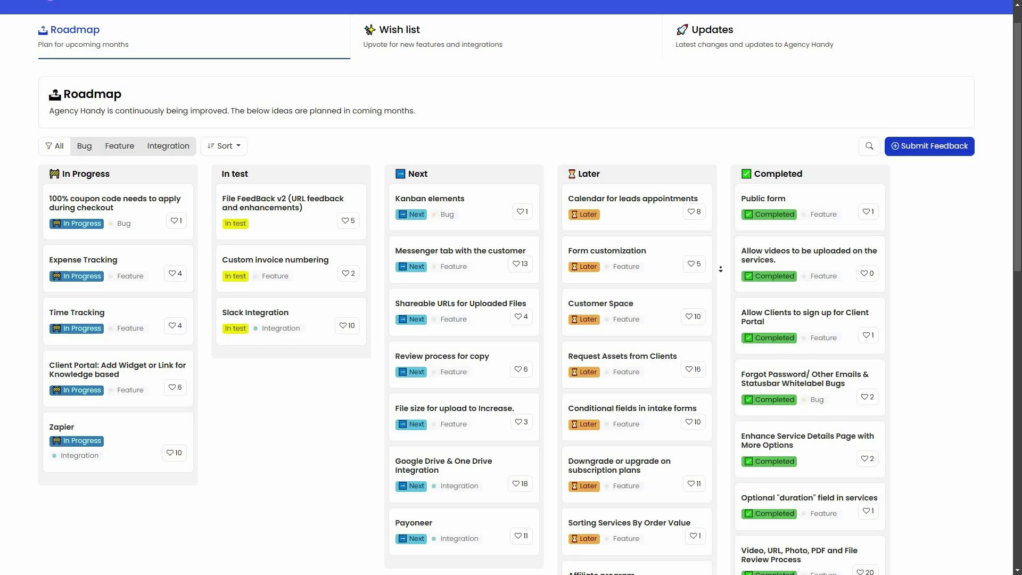
scroll(721, 269, down, 3)
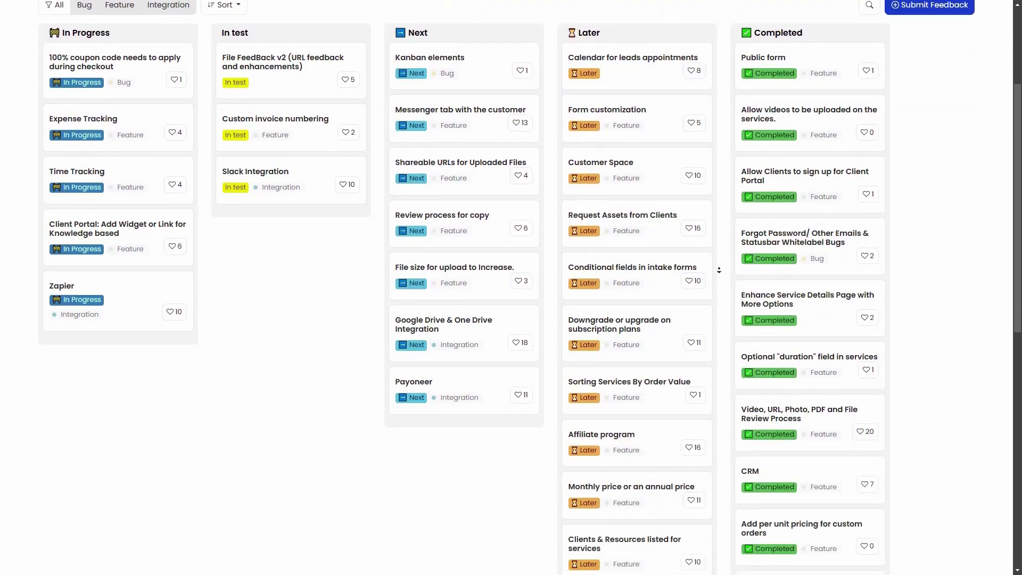
scroll(719, 269, down, 6)
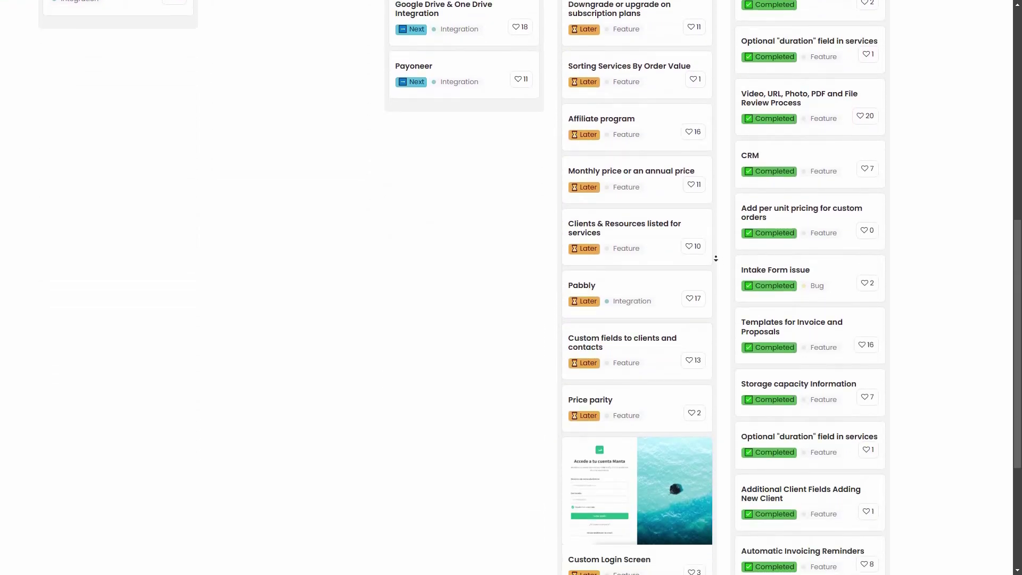
scroll(716, 259, down, 4)
scroll(947, 447, up, 11)
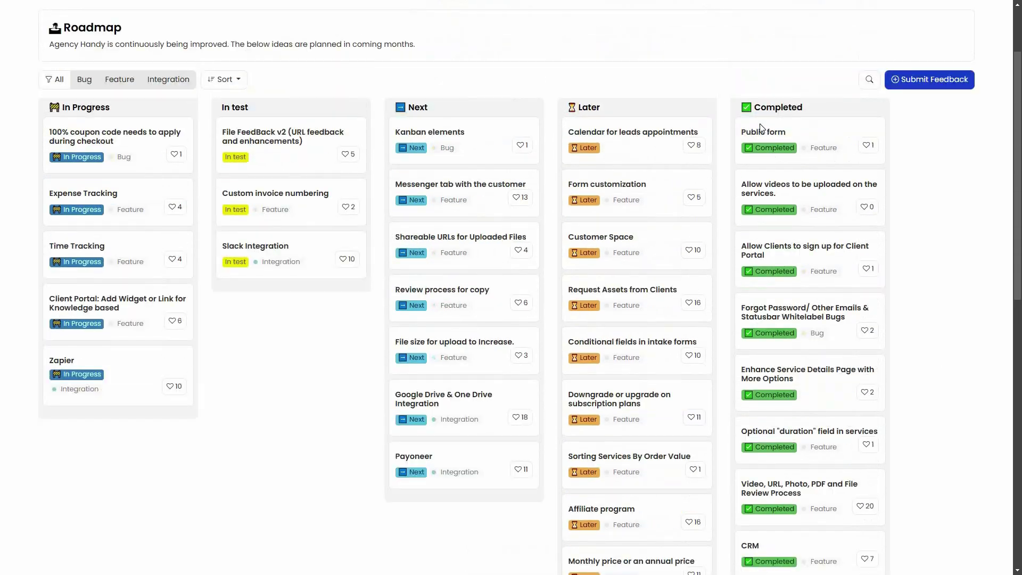
Step: Review the roadmap's Completed column and load more of its items down to the end of the list
middle_click(924, 182)
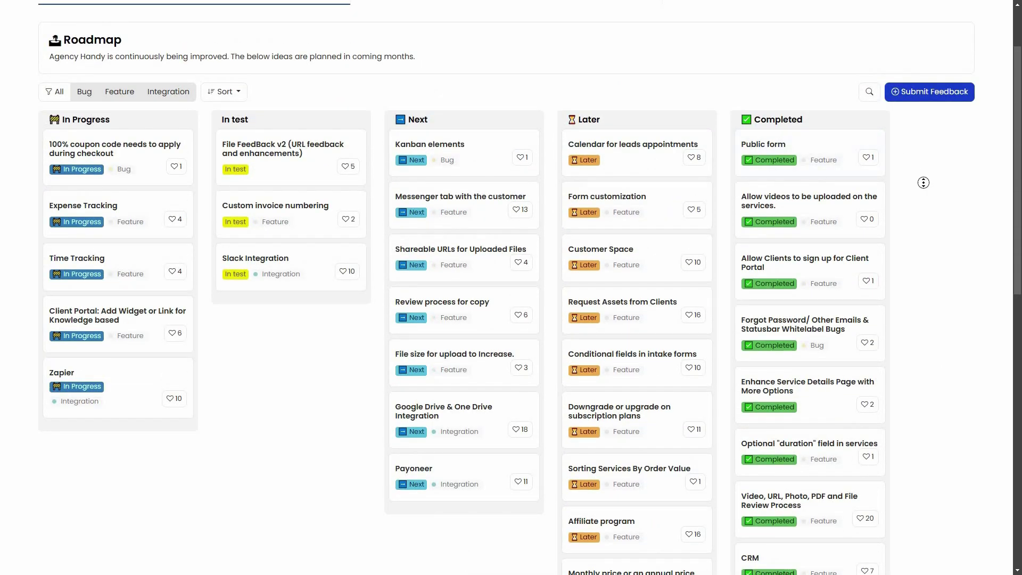
scroll(920, 225, down, 9)
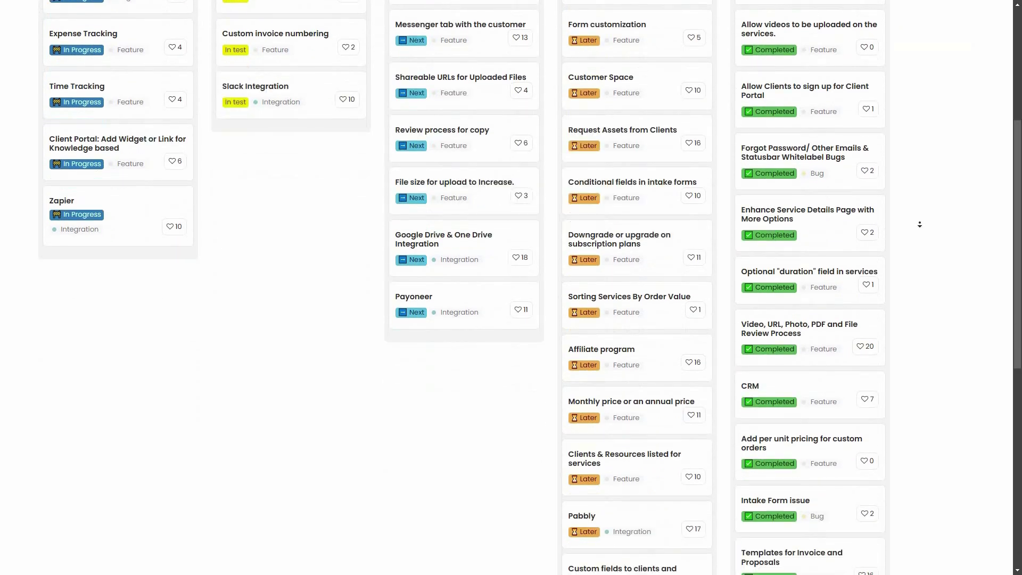
scroll(819, 436, down, 2)
click(818, 438)
middle_click(942, 390)
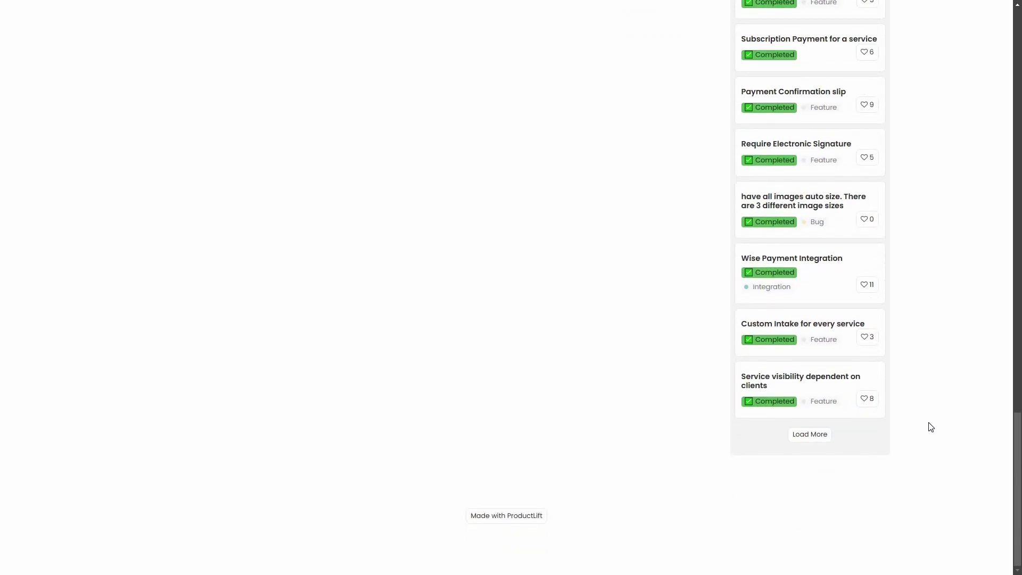
middle_click(929, 424)
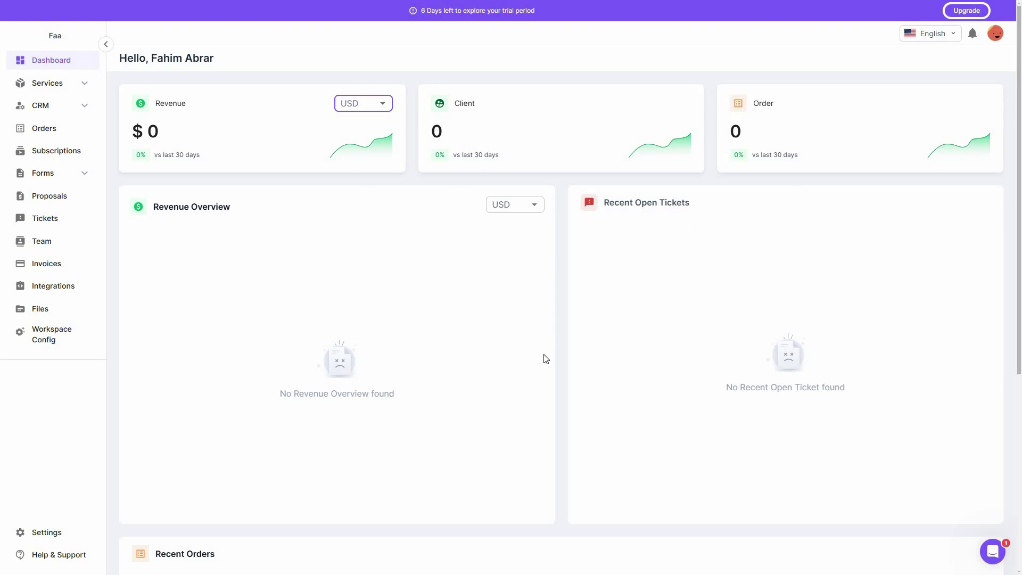
Step: Examine the Agency Handy dashboard's summary cards, Revenue Overview, Recent Open Tickets and Recent Orders sections
scroll(183, 224, down, 1)
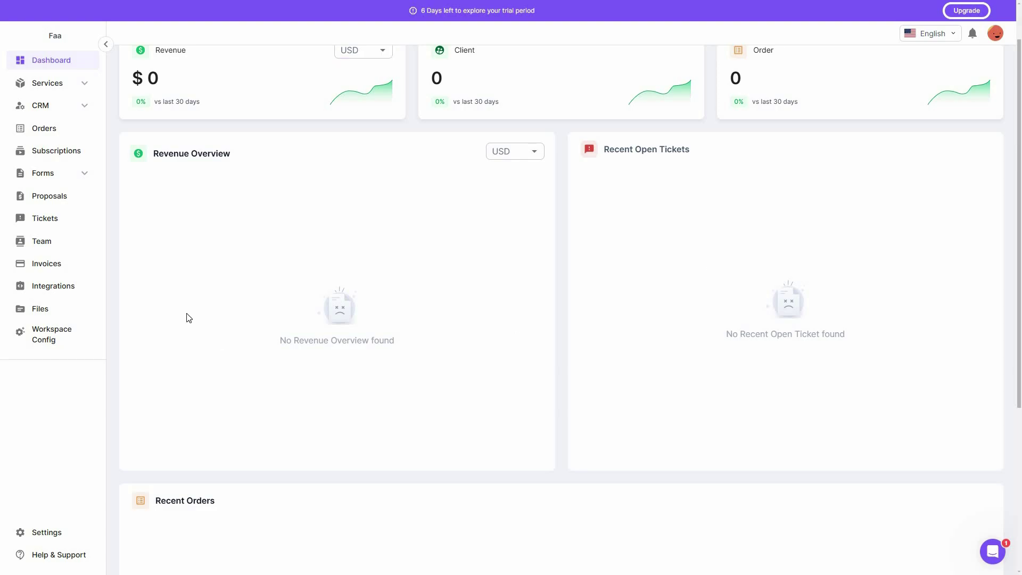
scroll(426, 305, down, 5)
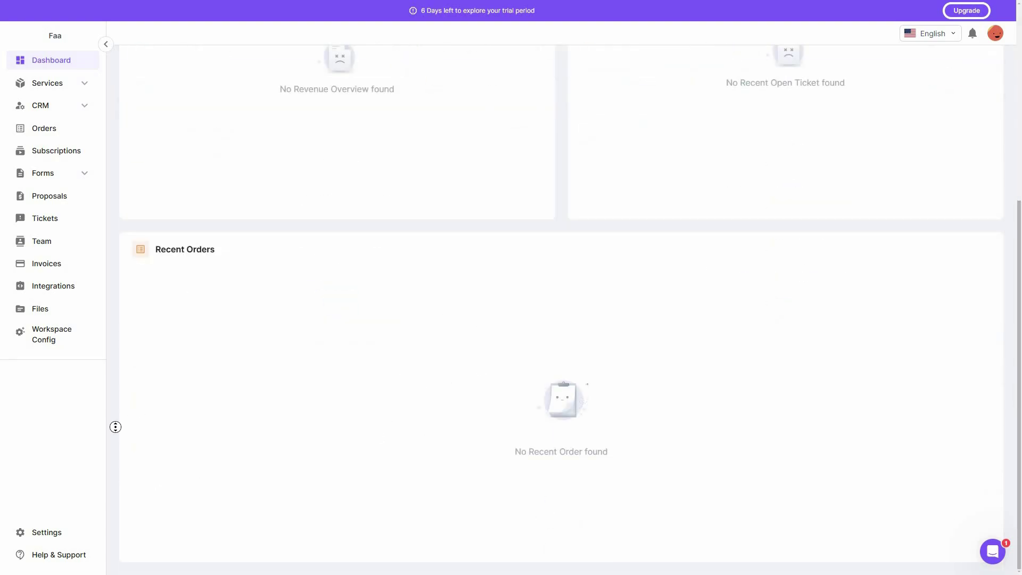
scroll(114, 426, up, 6)
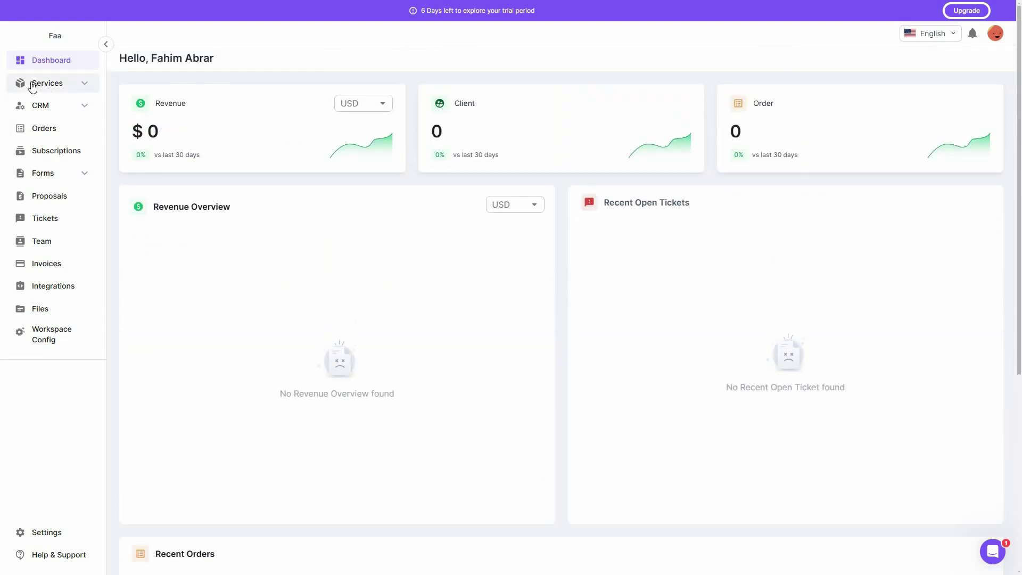
Step: Go to the coupons area under Services and review the fields of a blank coupon creation form
click(65, 91)
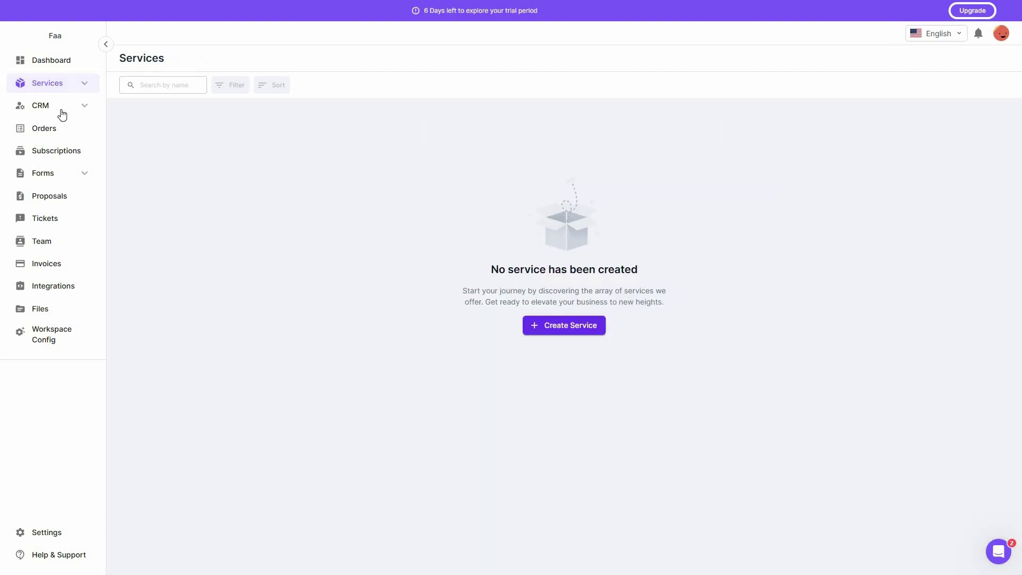
click(84, 84)
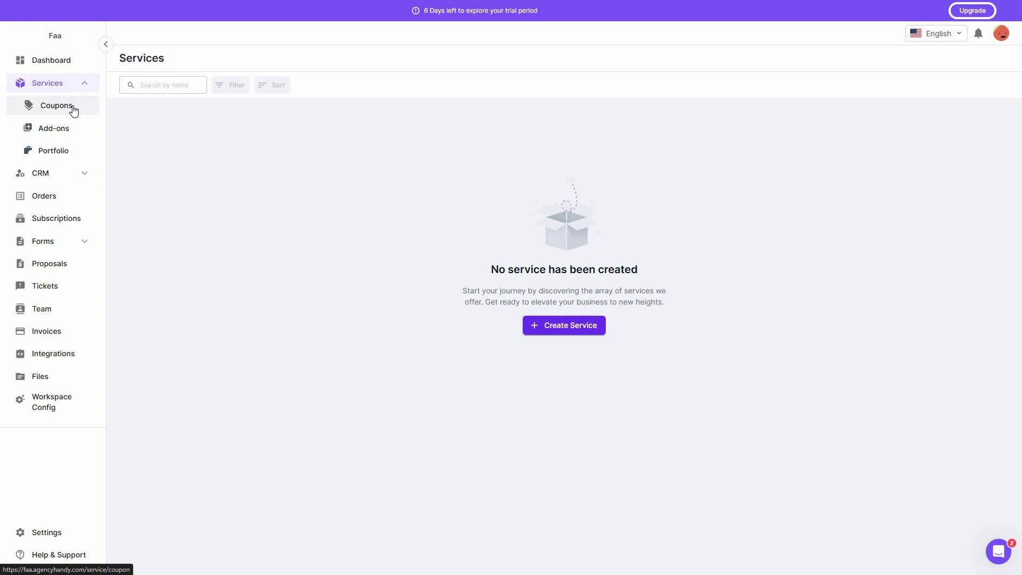
click(72, 109)
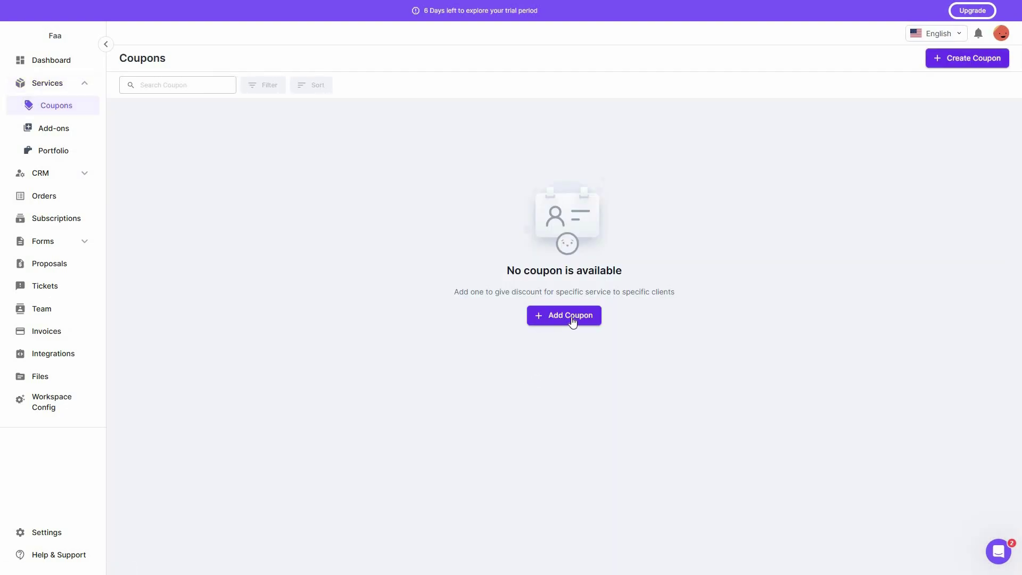
click(573, 322)
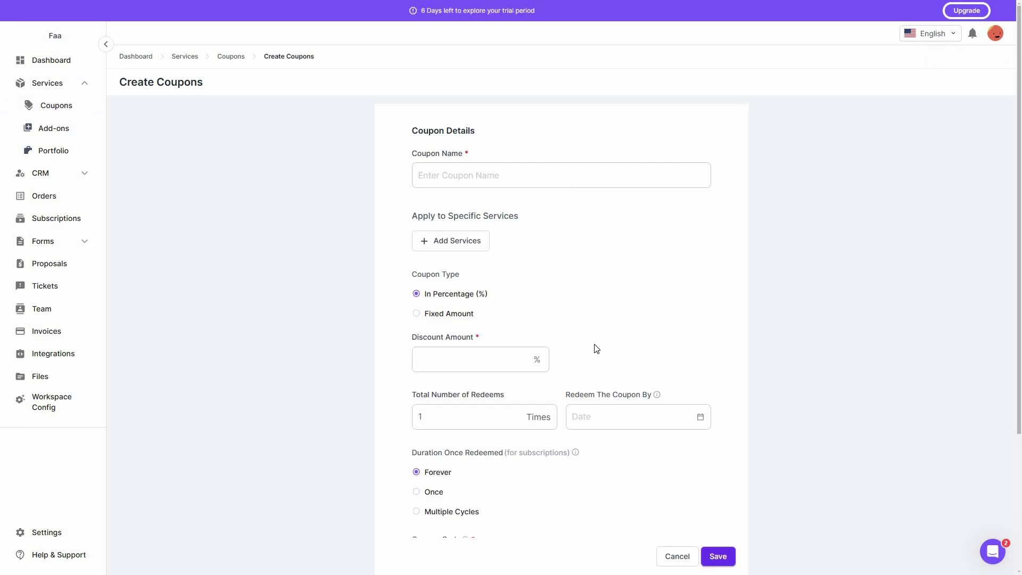
scroll(659, 429, down, 4)
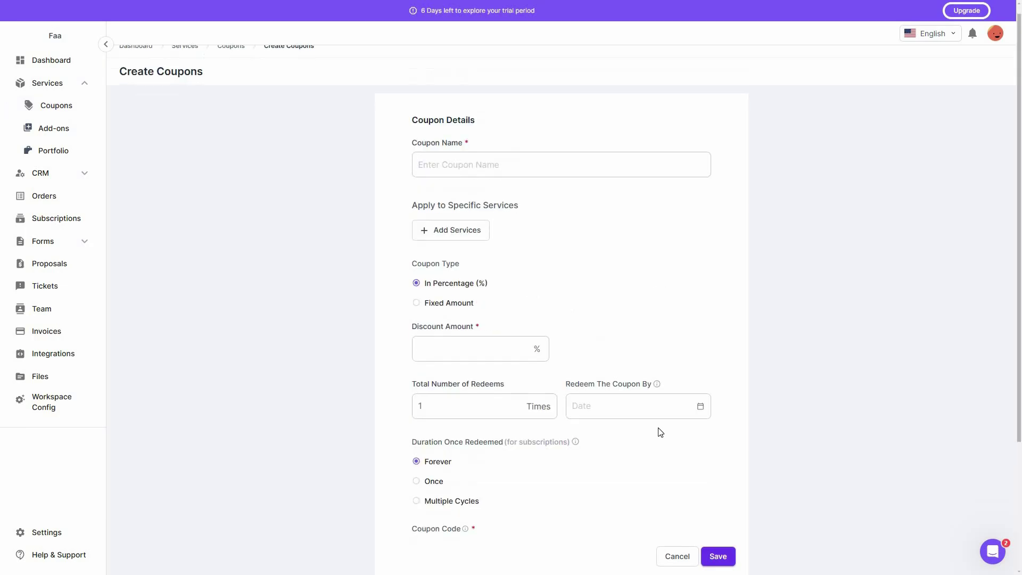
scroll(63, 129, up, 4)
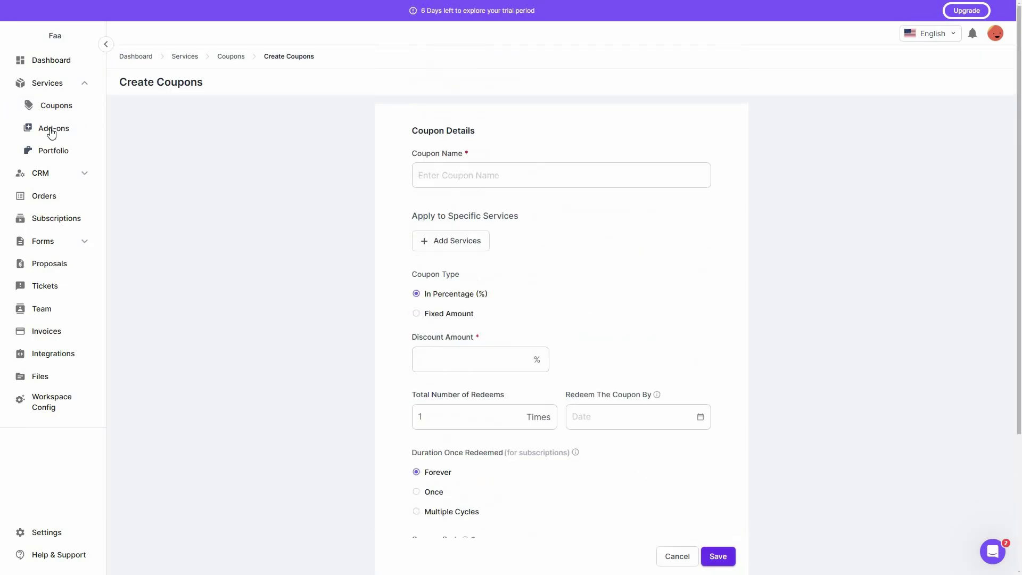
Step: View the blank add-on creation form, followed by the blank portfolio creation form
click(52, 134)
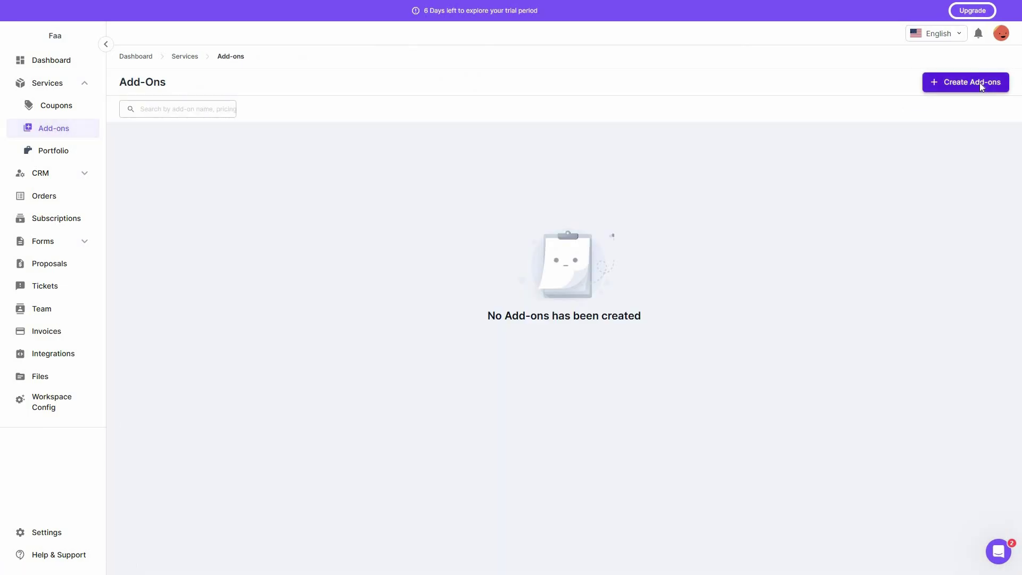
click(980, 82)
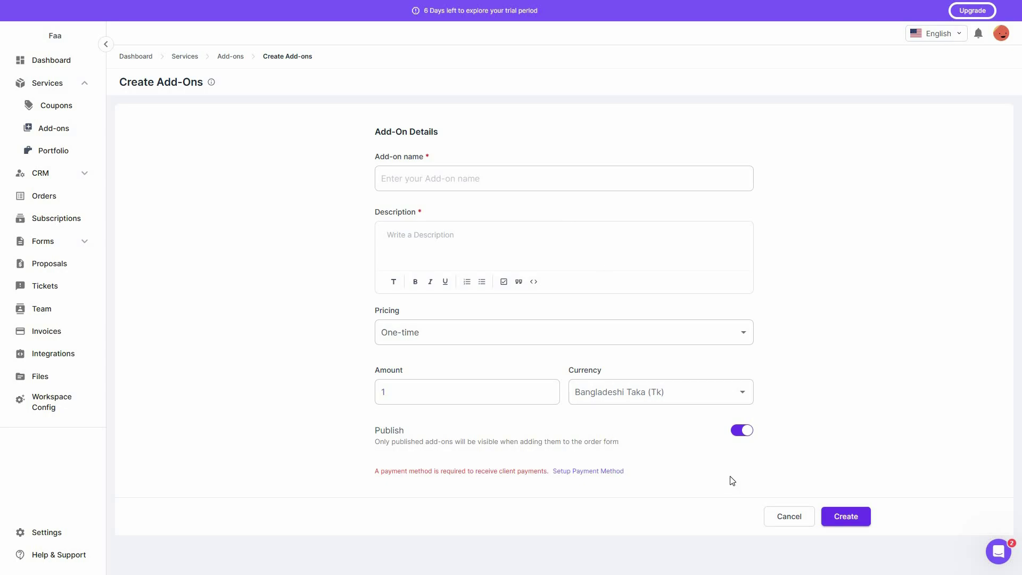
click(57, 153)
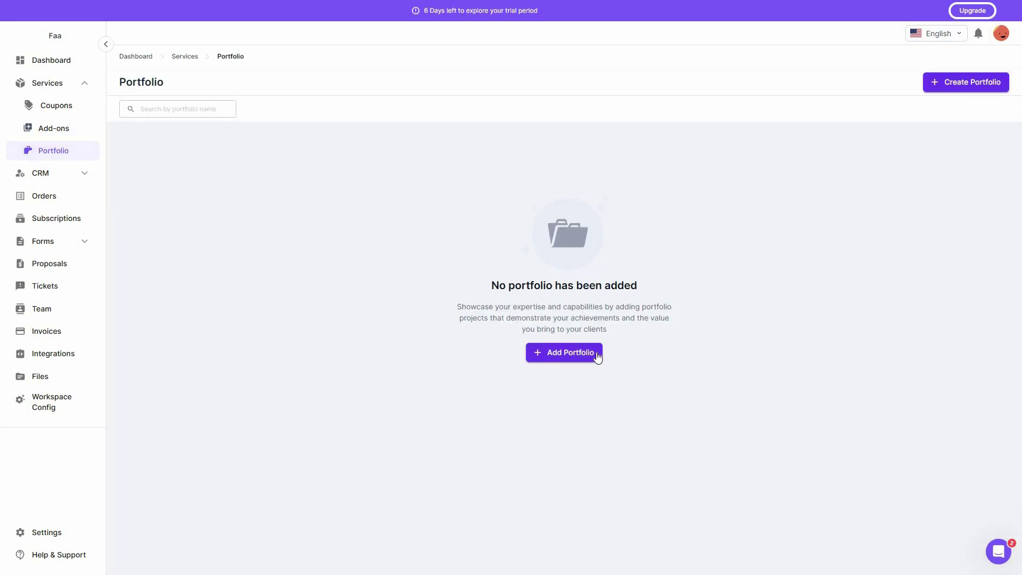
click(597, 357)
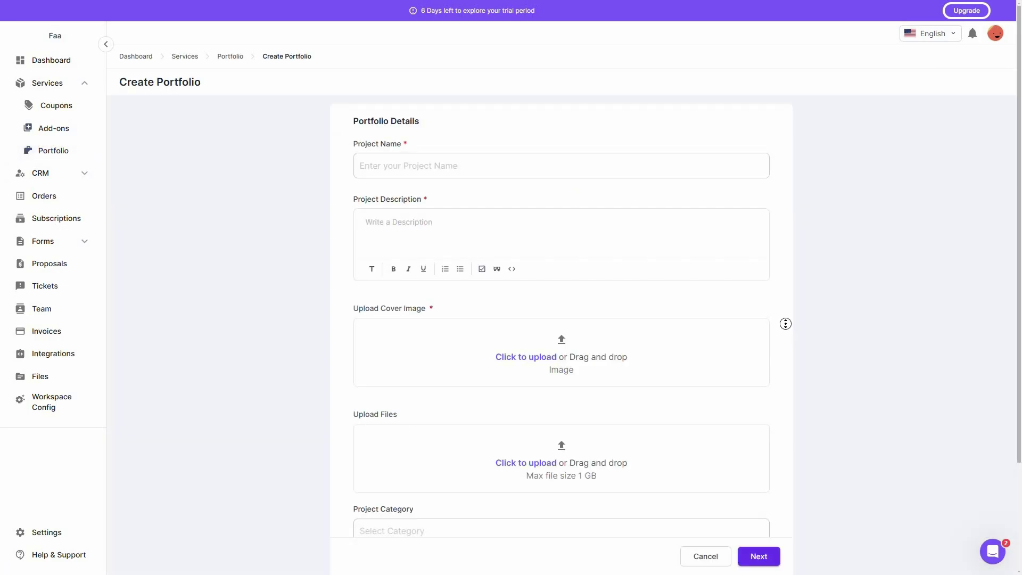
Step: Review the remaining fields of the blank portfolio form, followed by the Service Overview fields of a new service
scroll(786, 362, down, 3)
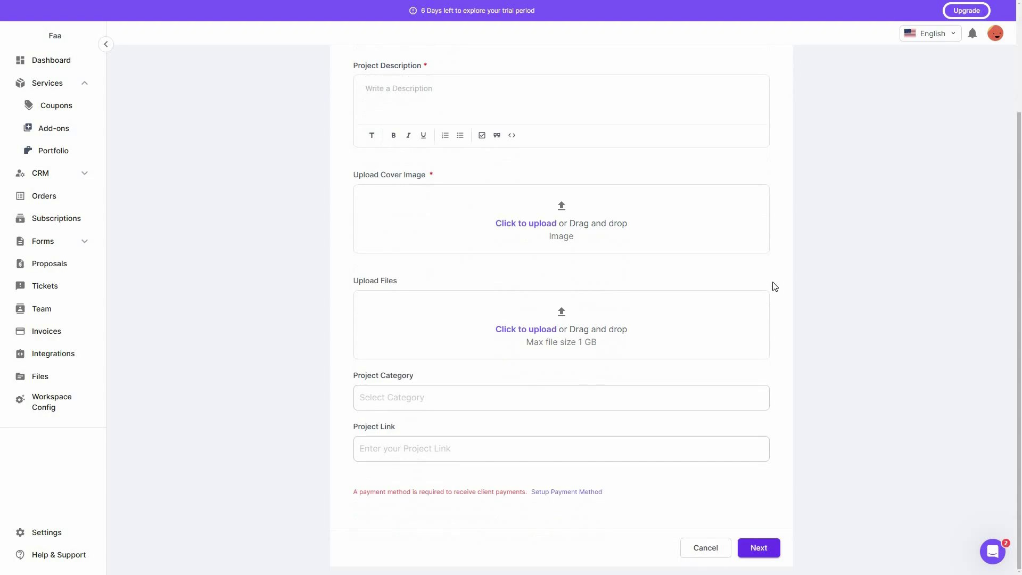
scroll(775, 286, up, 3)
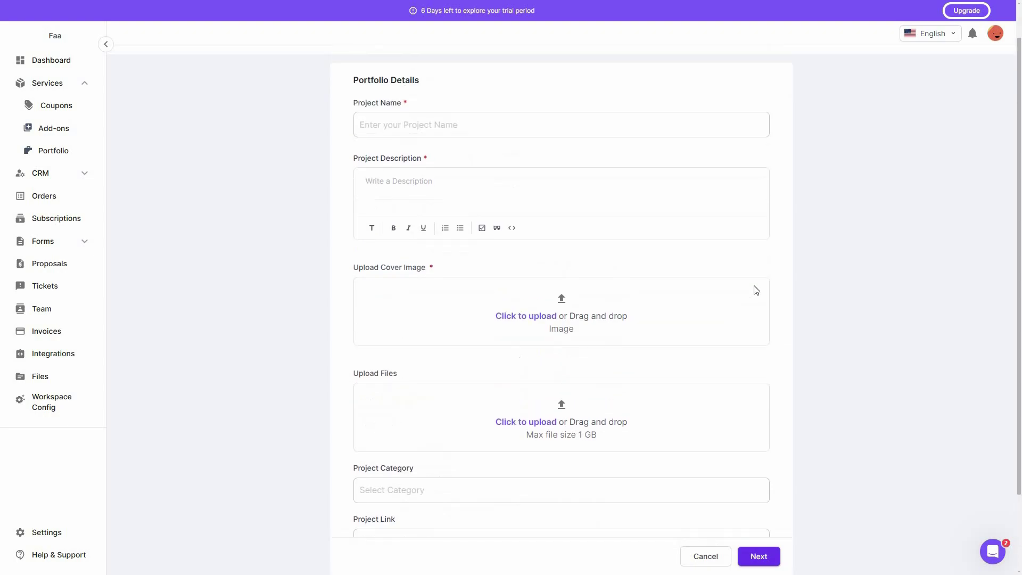
click(48, 85)
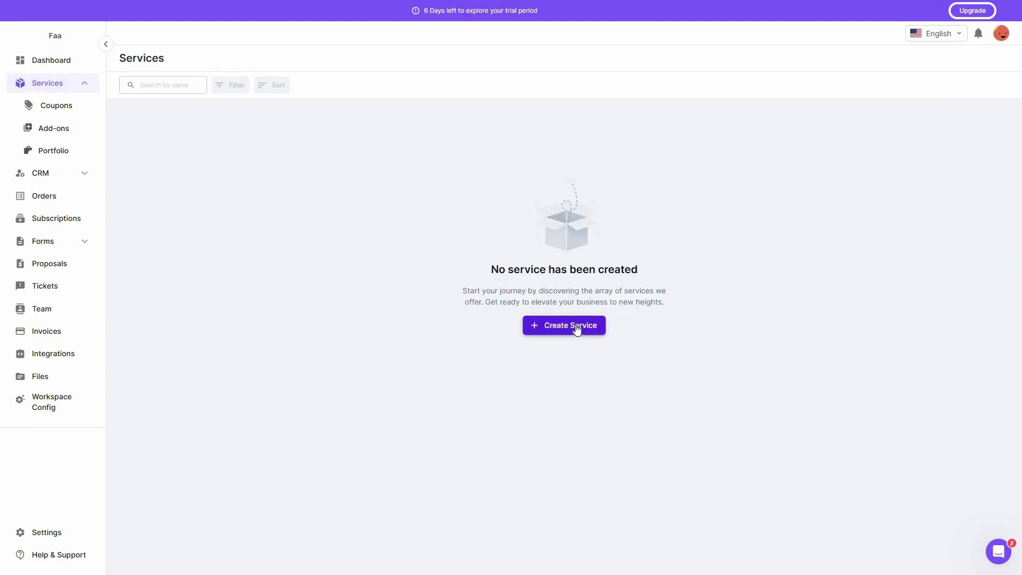
click(578, 330)
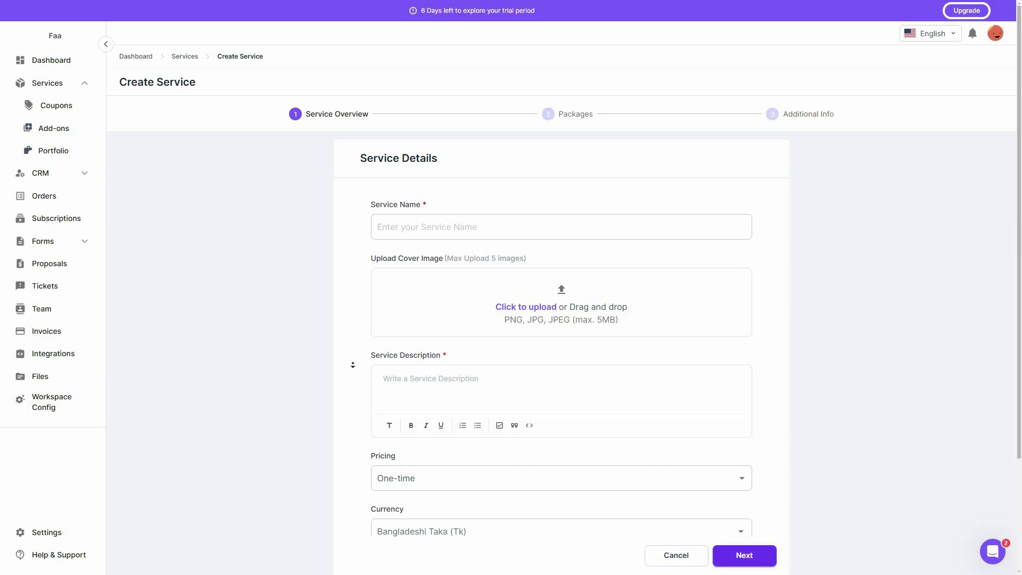
scroll(352, 369, down, 3)
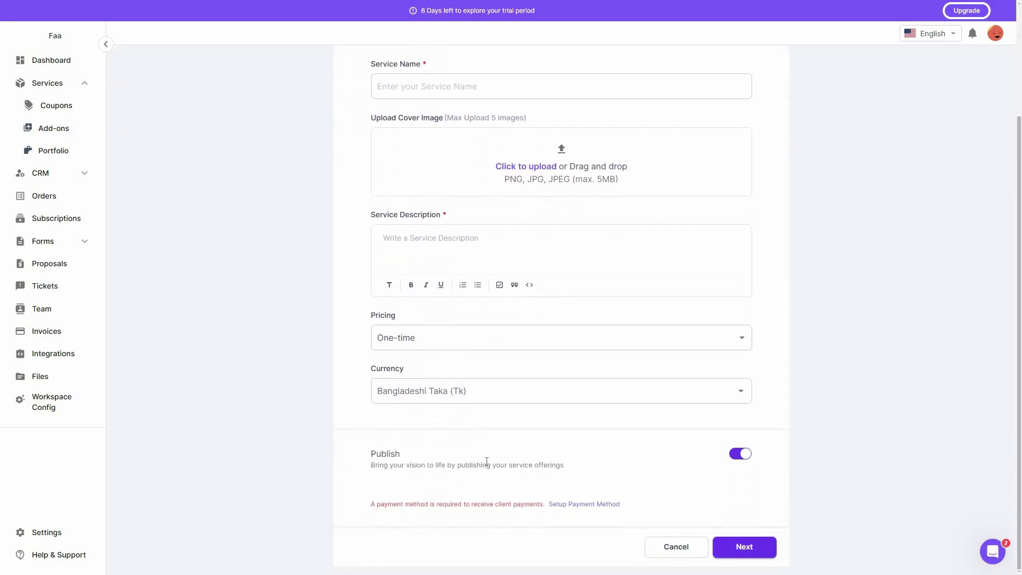
scroll(753, 544, up, 3)
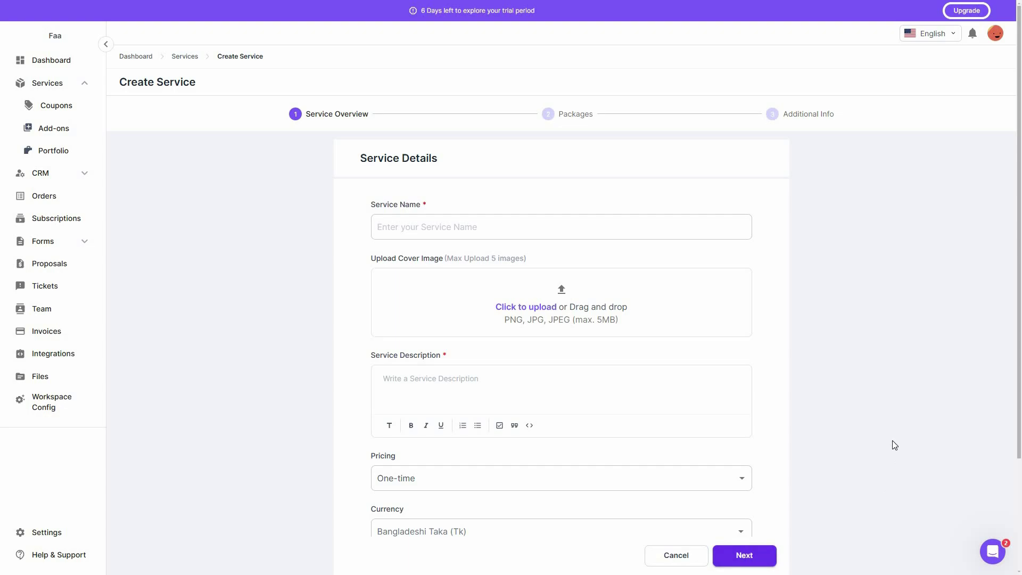
Step: Go to Leads under CRM and review the fields of a blank lead creation form
click(85, 179)
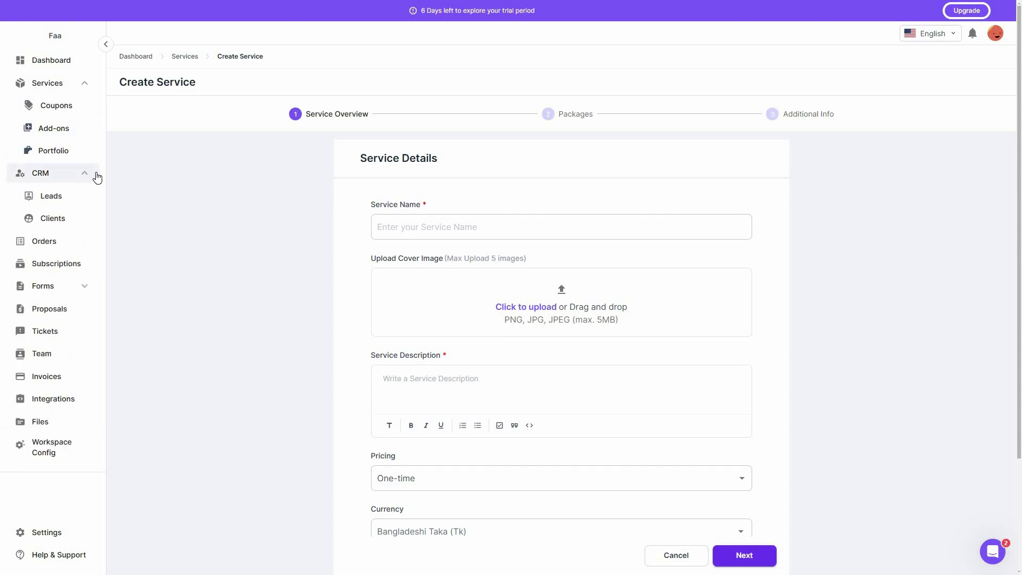
click(58, 204)
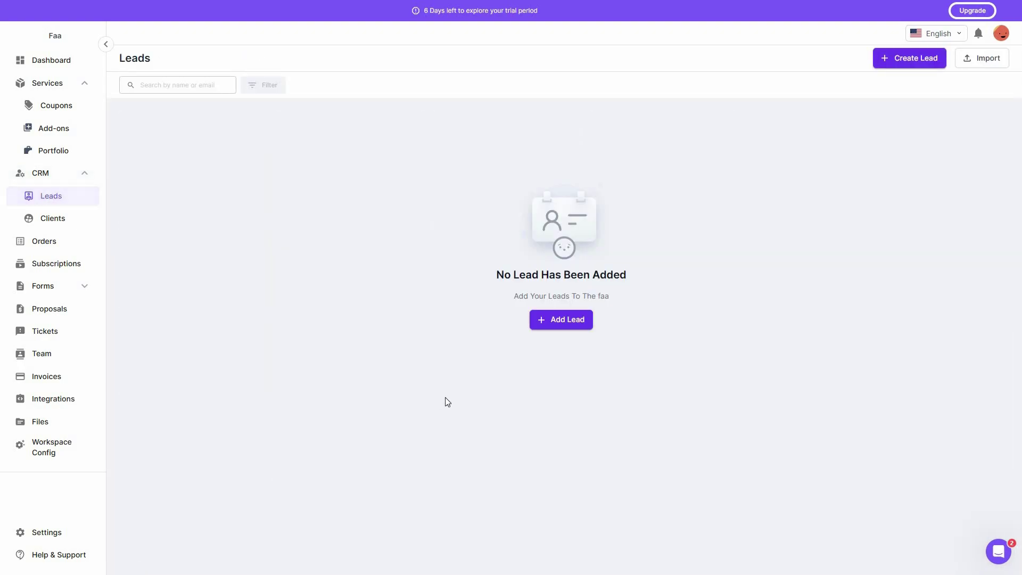
click(567, 322)
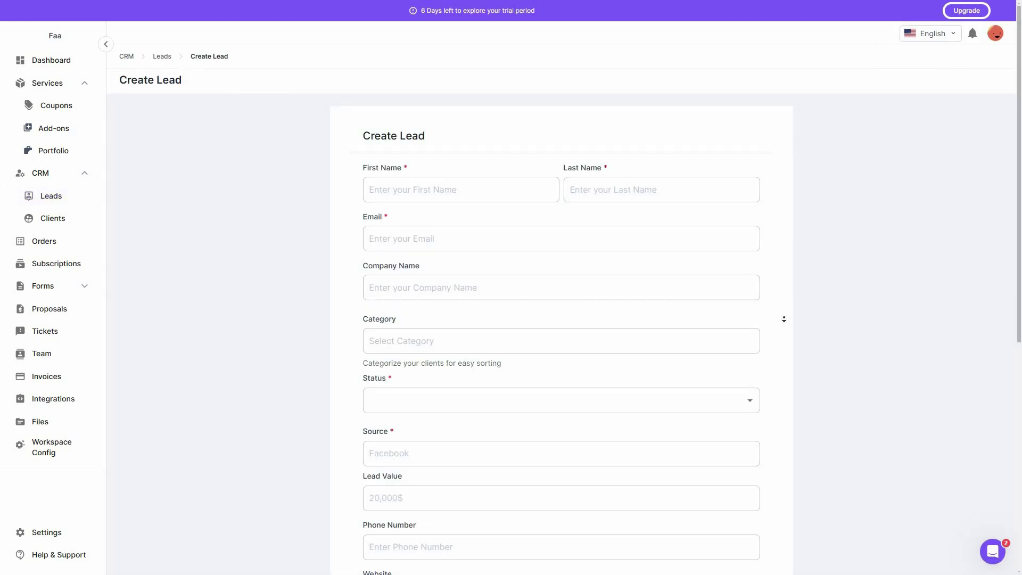
scroll(783, 335, down, 7)
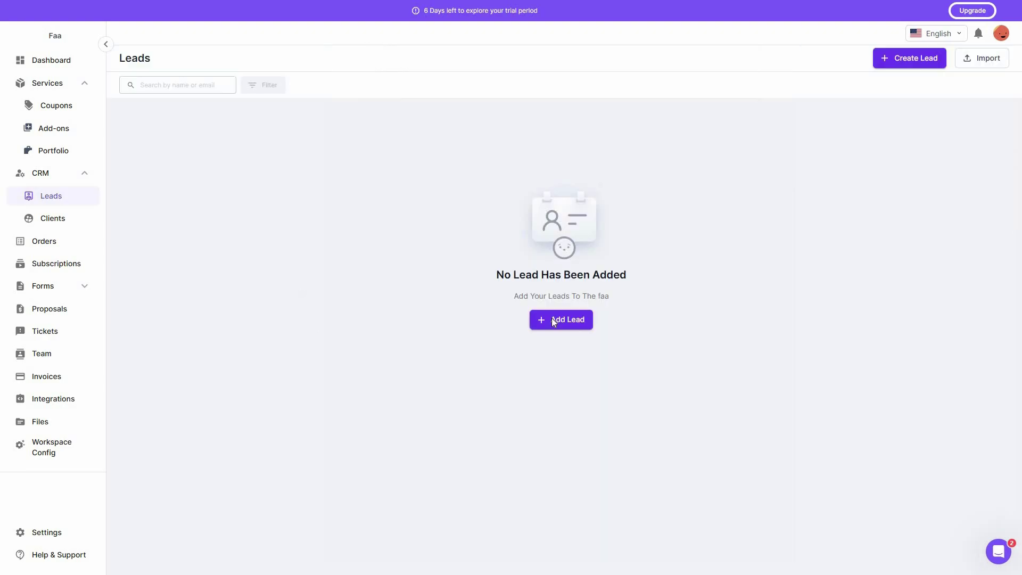
click(552, 320)
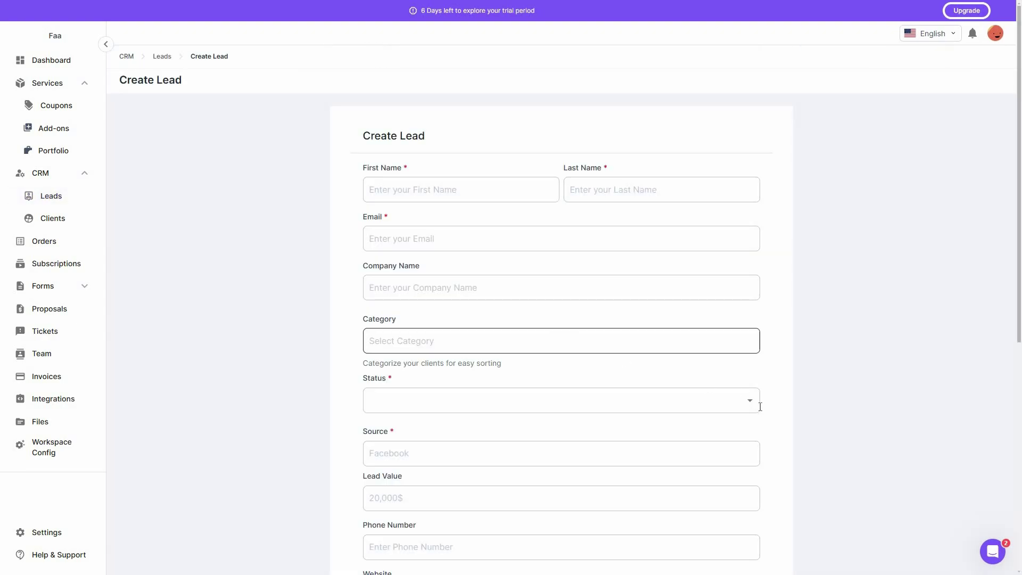
scroll(320, 426, down, 3)
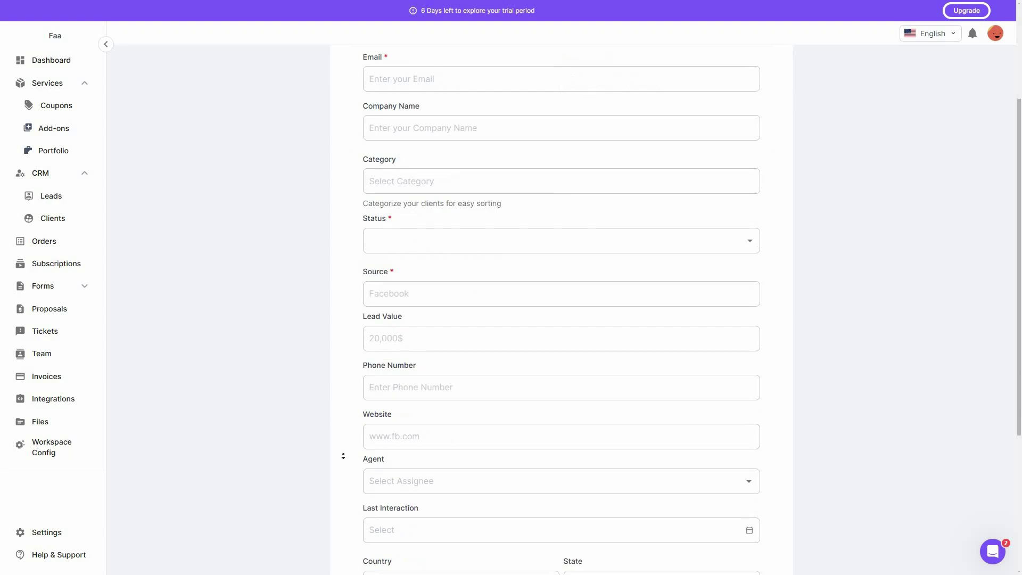
scroll(344, 286, down, 4)
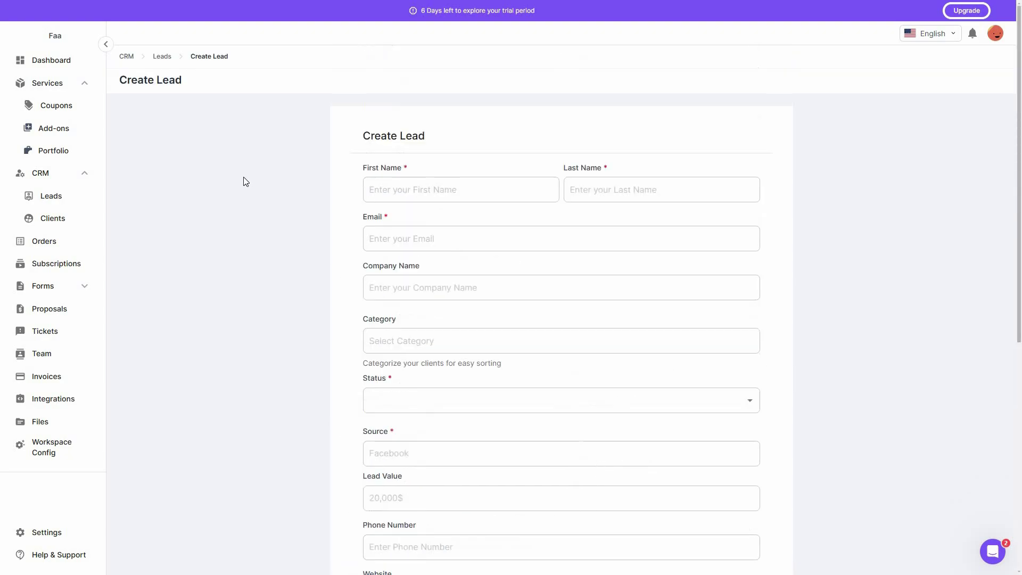
Step: Return to the leads list and view the Import Leads dialog, closing it without uploading a file
click(163, 58)
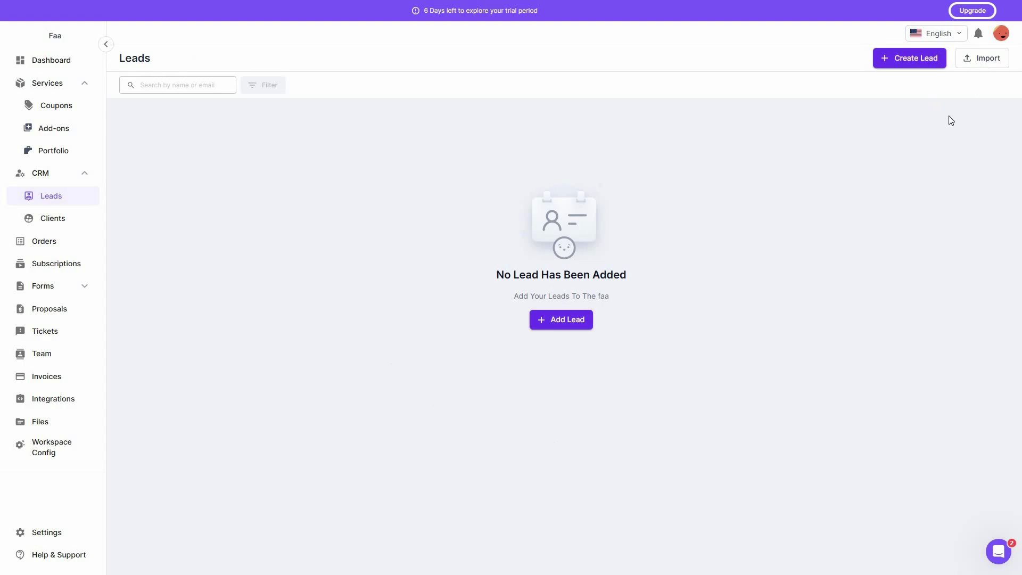
click(982, 59)
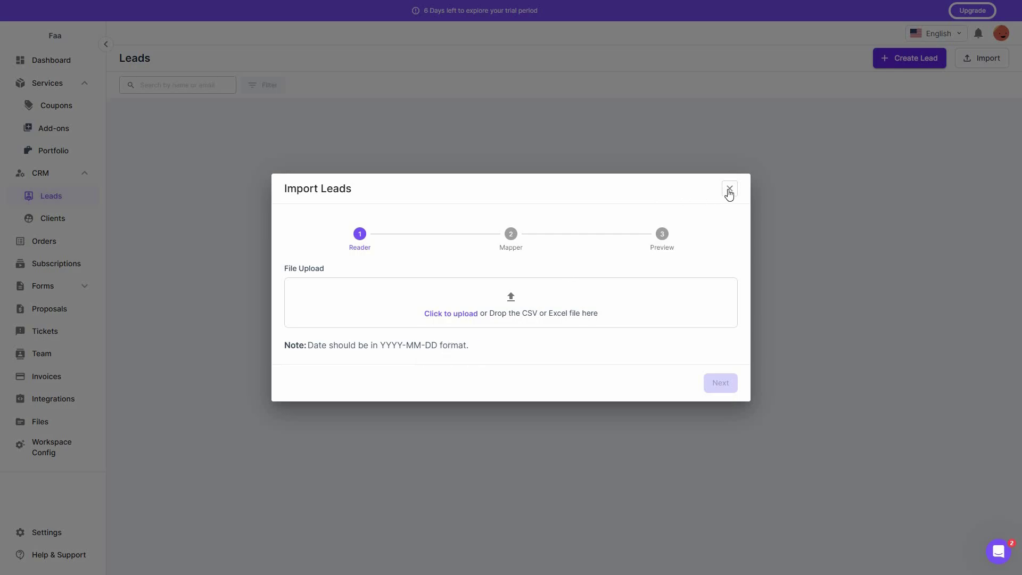
key(Escape)
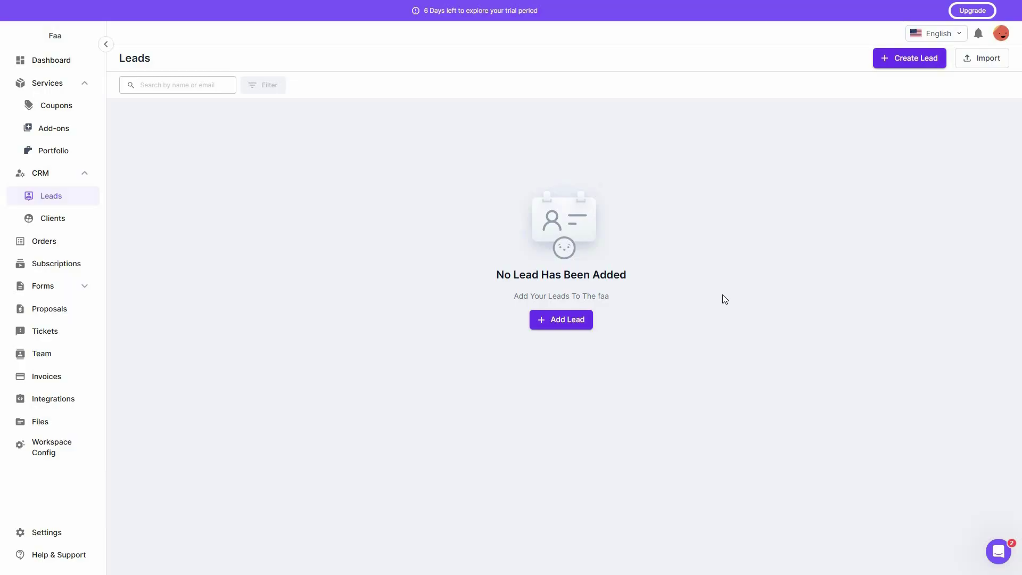
Step: Go to Clients and review the blank Create Client form, cancelling it and closing the Manage Services help window
click(61, 225)
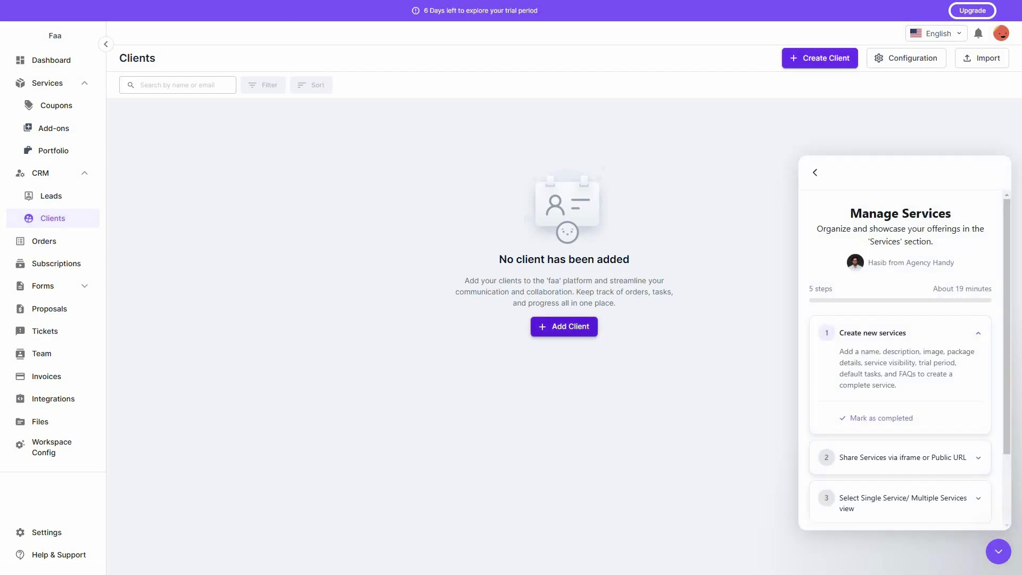
click(586, 330)
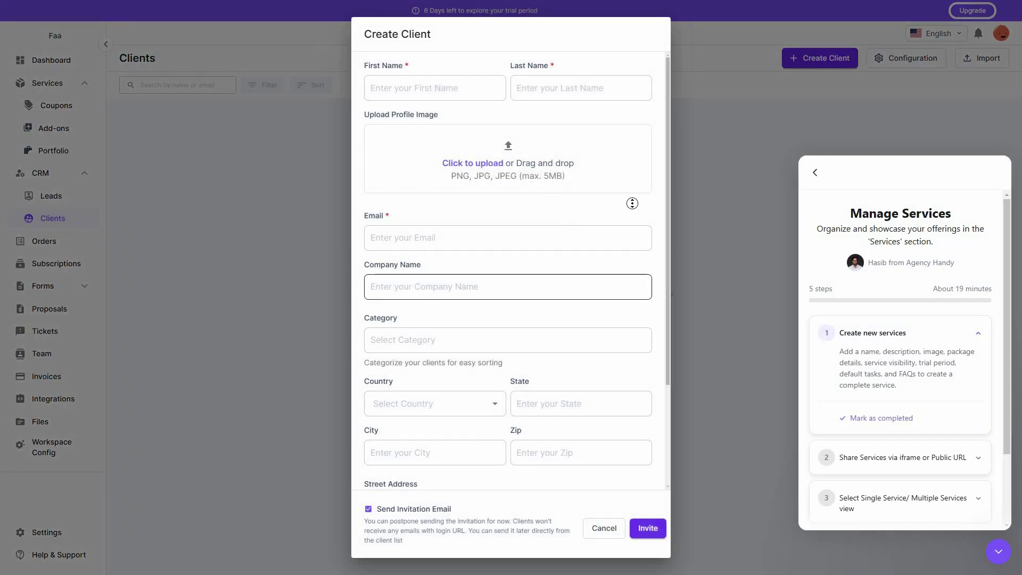
scroll(669, 415, down, 3)
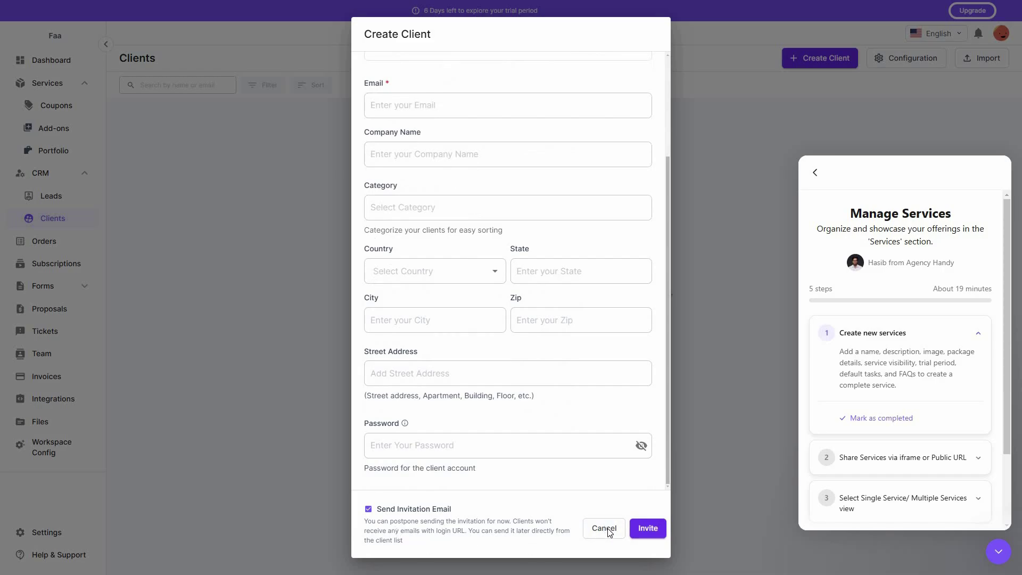
click(947, 551)
click(999, 551)
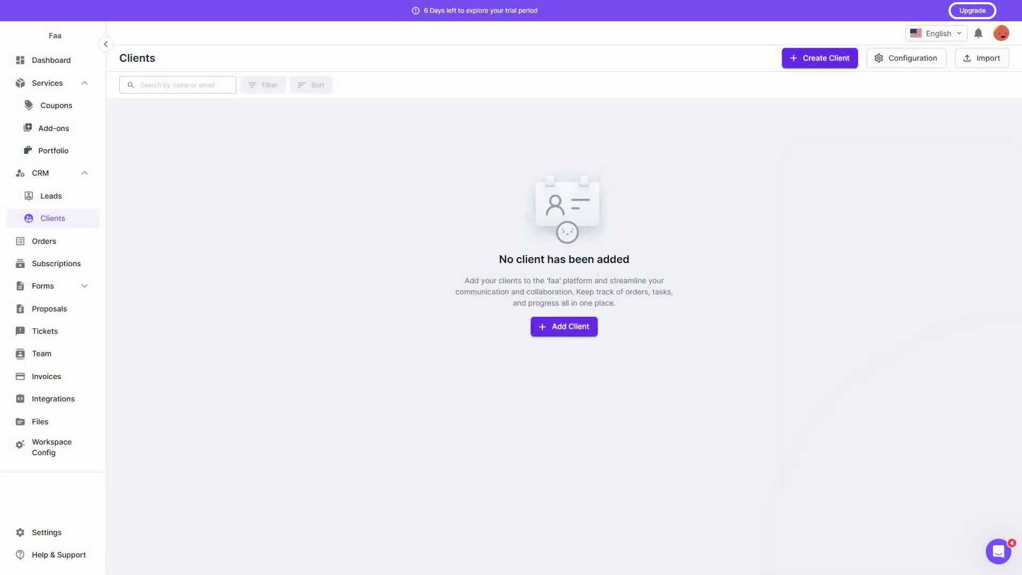
Step: View the client configuration's blank category creation form, followed by the client group form and its client selection
click(917, 65)
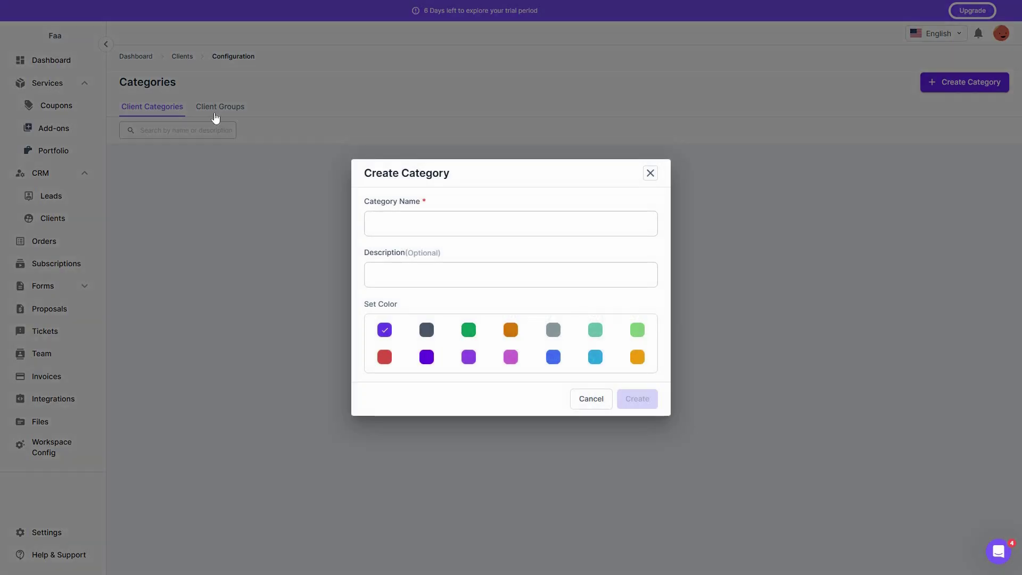
click(214, 109)
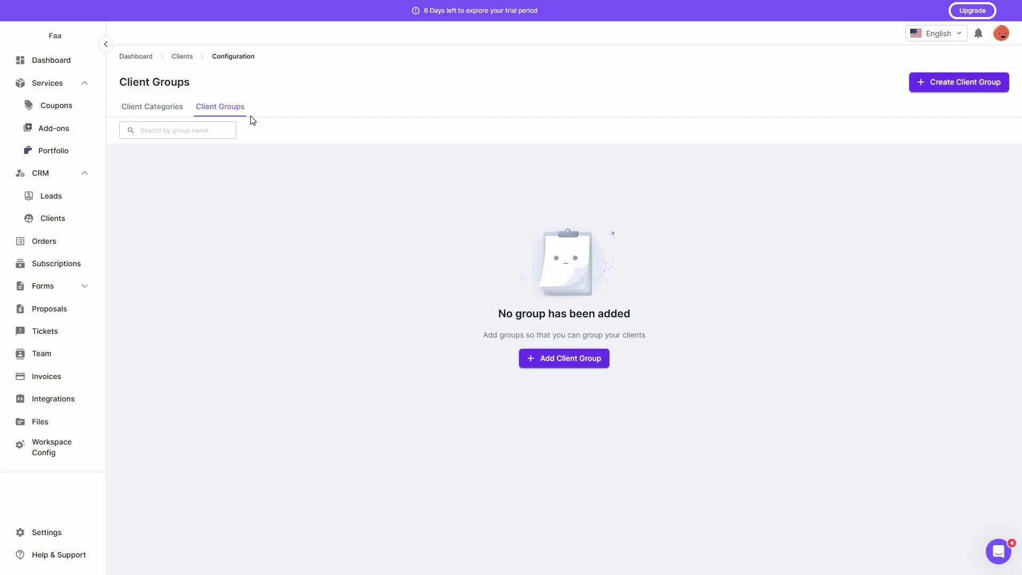
click(591, 357)
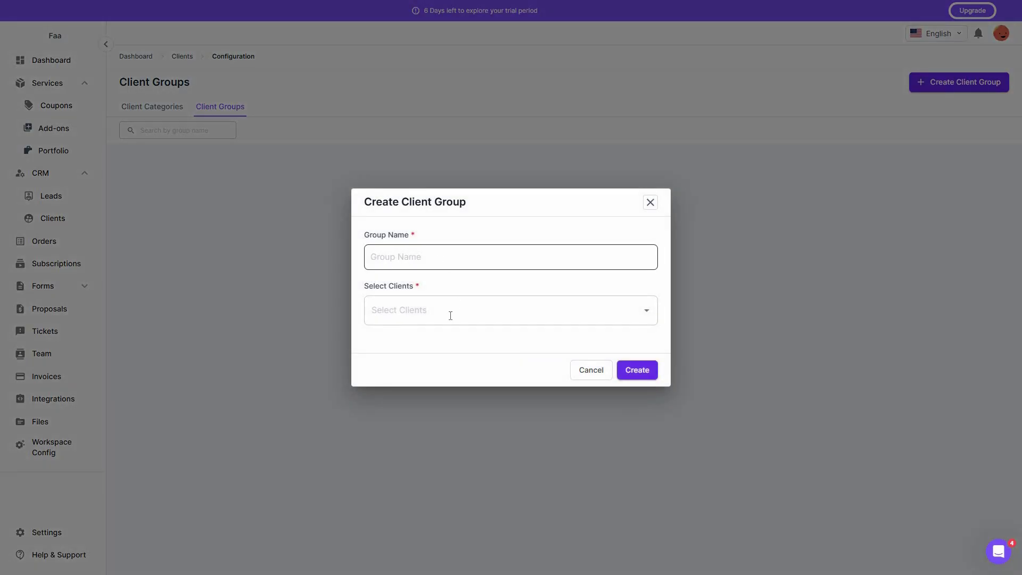
click(450, 316)
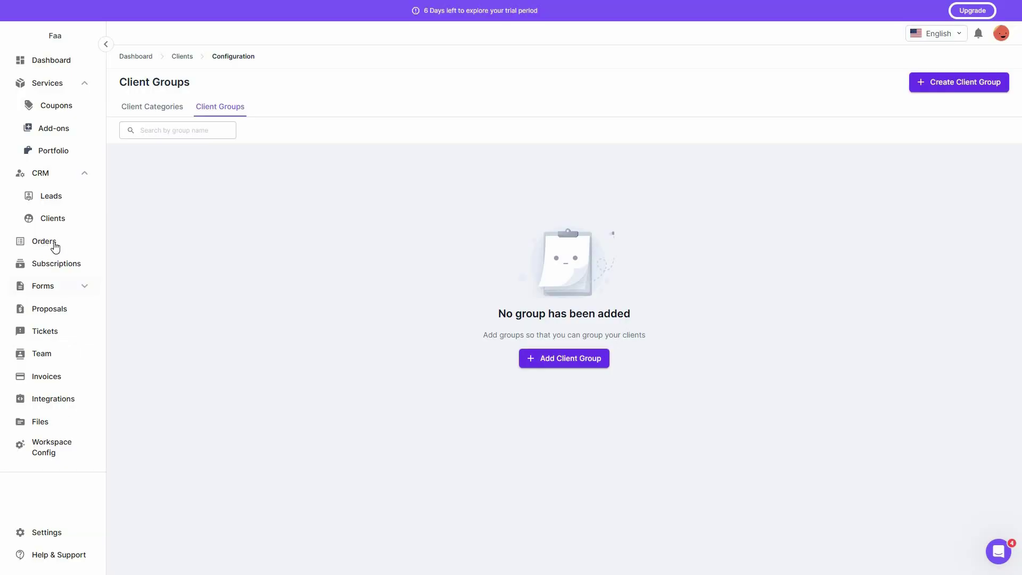
Step: Go to Orders, view all client reviews, and review the fields of a blank order creation form
click(54, 242)
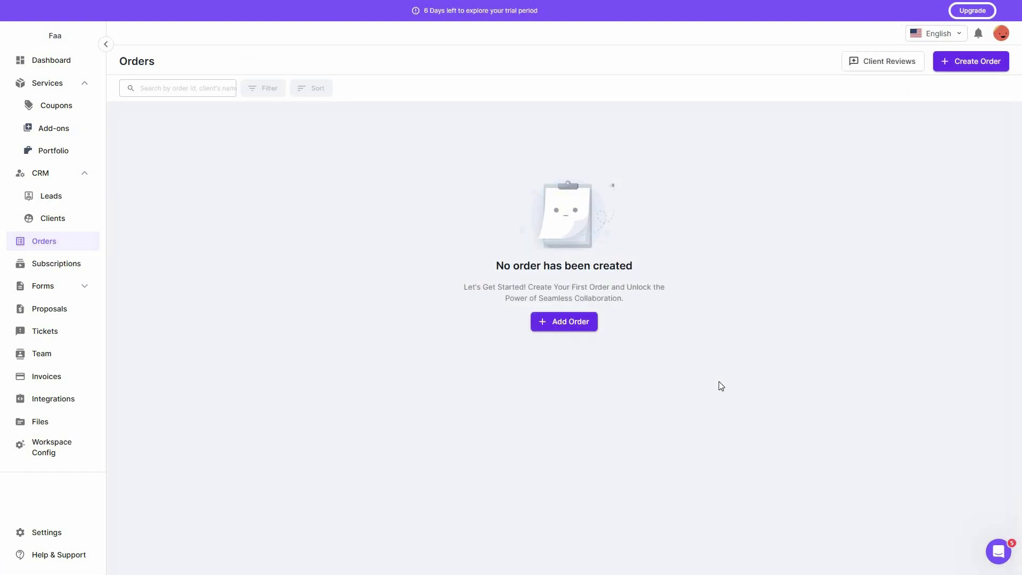
click(893, 65)
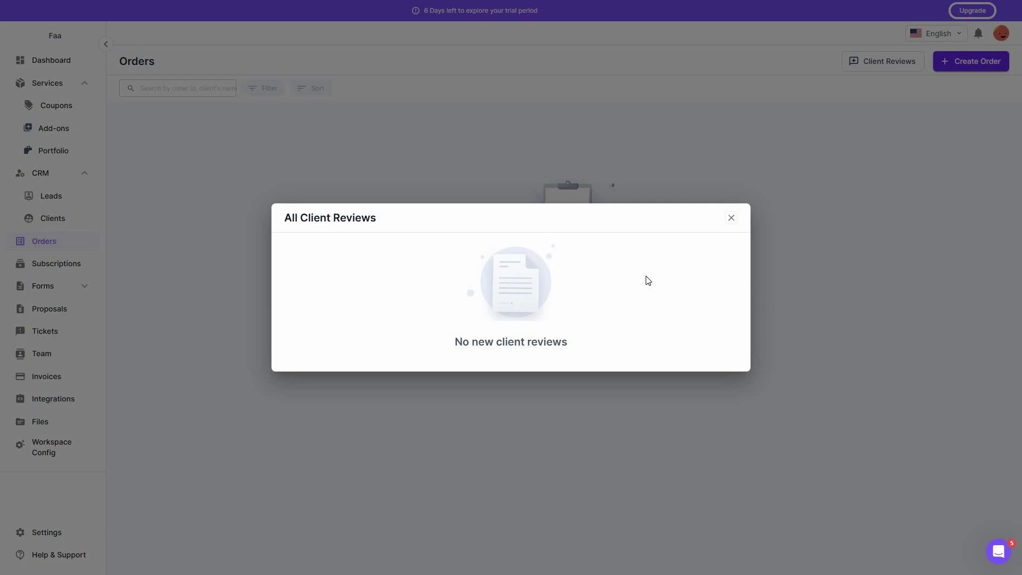
click(732, 218)
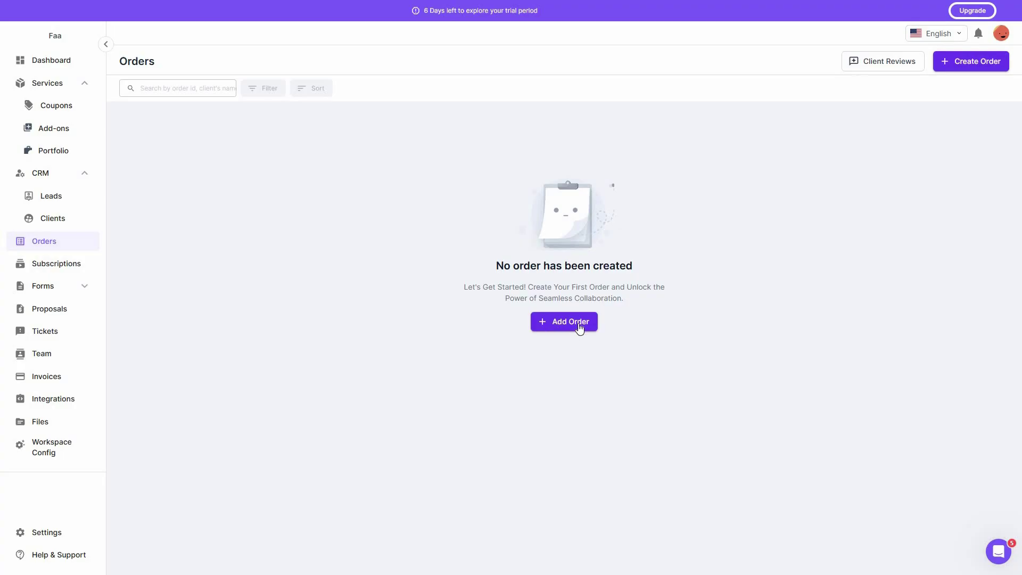
click(579, 324)
middle_click(497, 334)
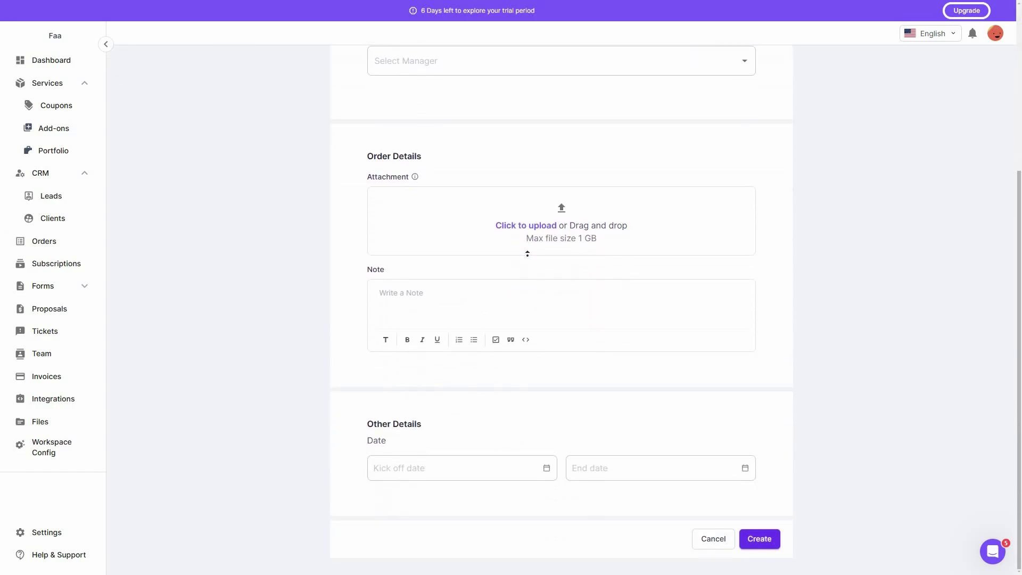
scroll(528, 255, up, 5)
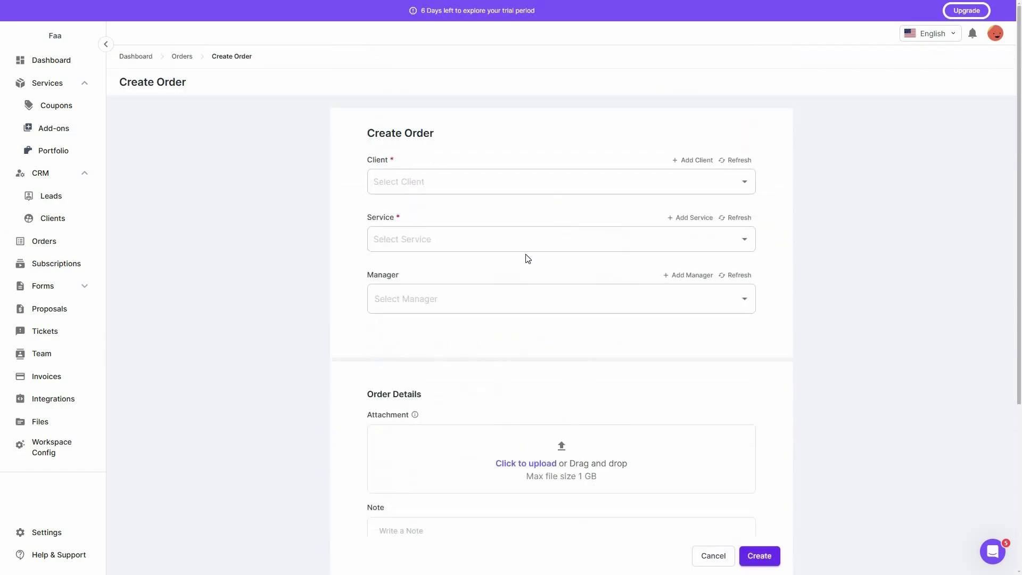
Step: Go to the subscriptions settings and examine the Default Subscription Reminder Settings
click(59, 264)
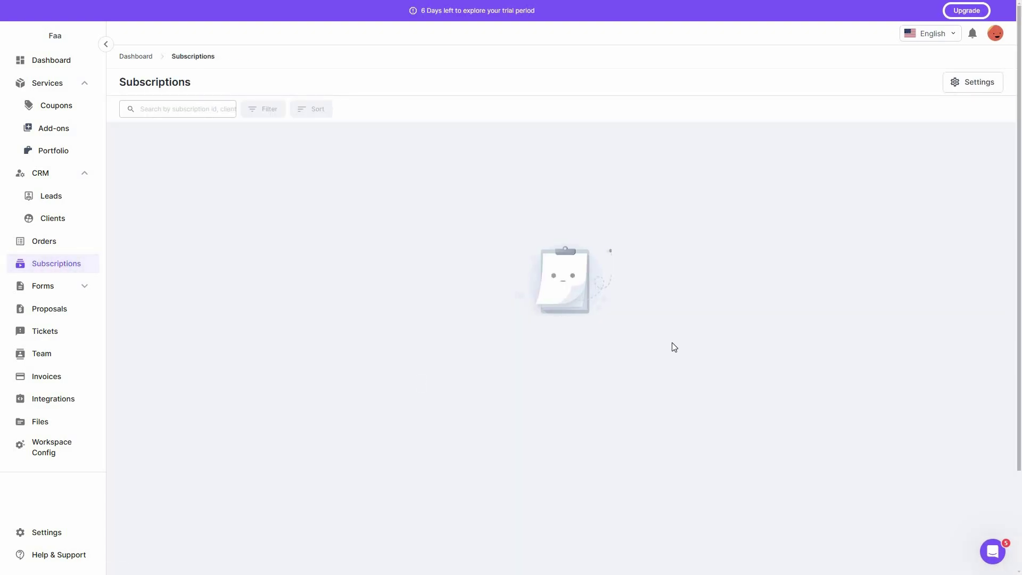
click(967, 90)
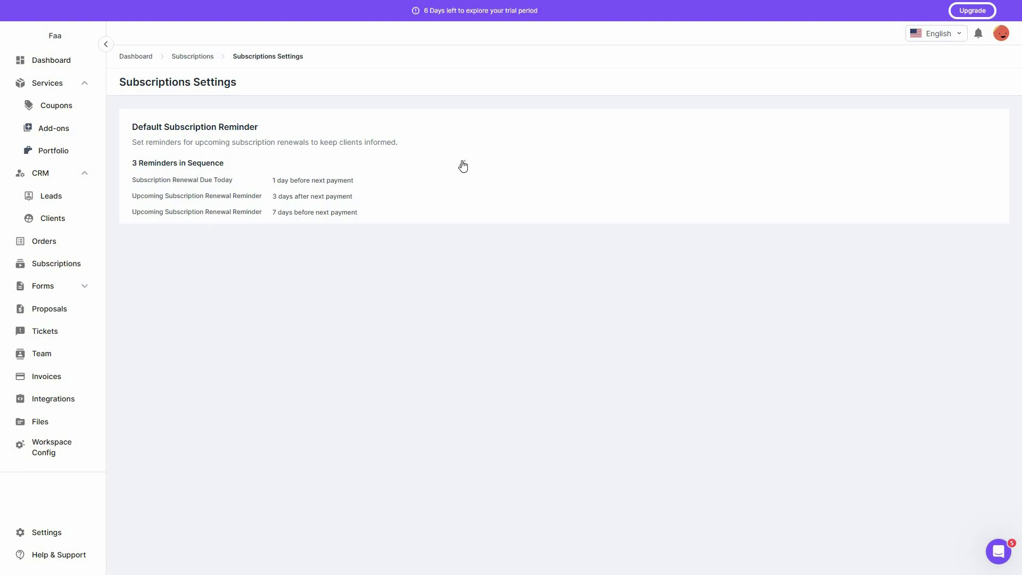
click(464, 164)
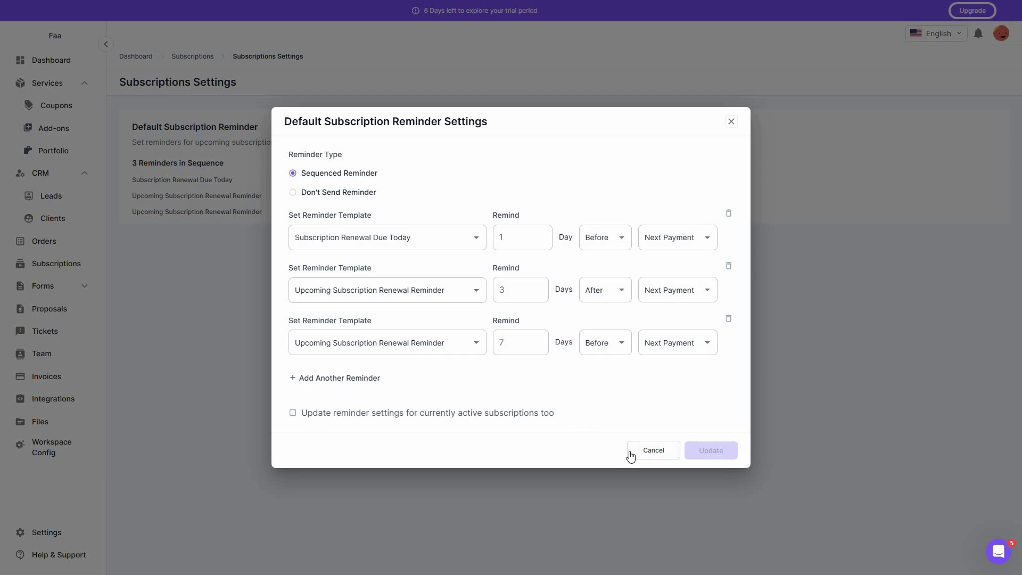
Step: Leave the reminder settings unchanged and view the components offered in a blank intake form under Forms
click(46, 290)
click(47, 291)
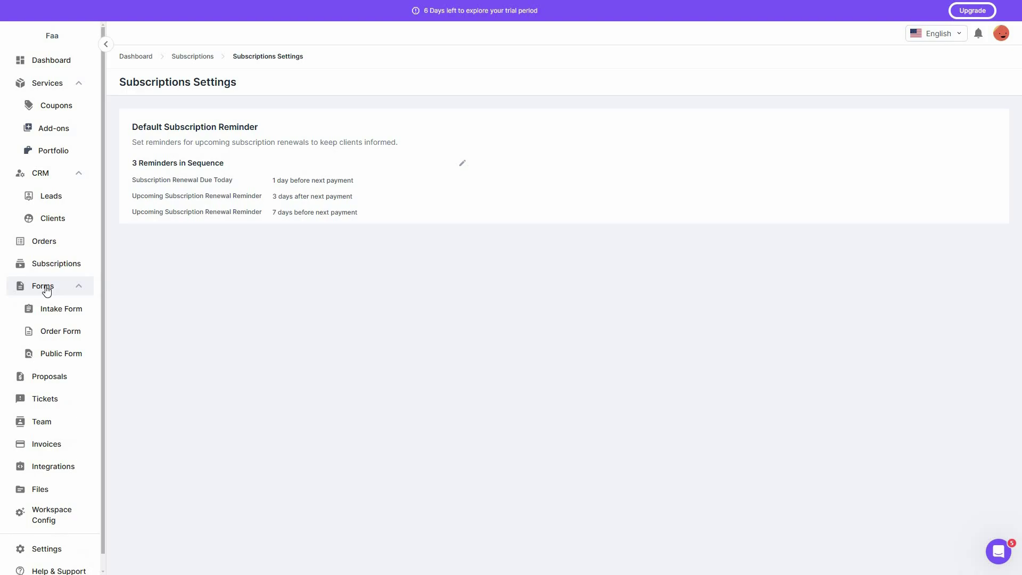
click(67, 311)
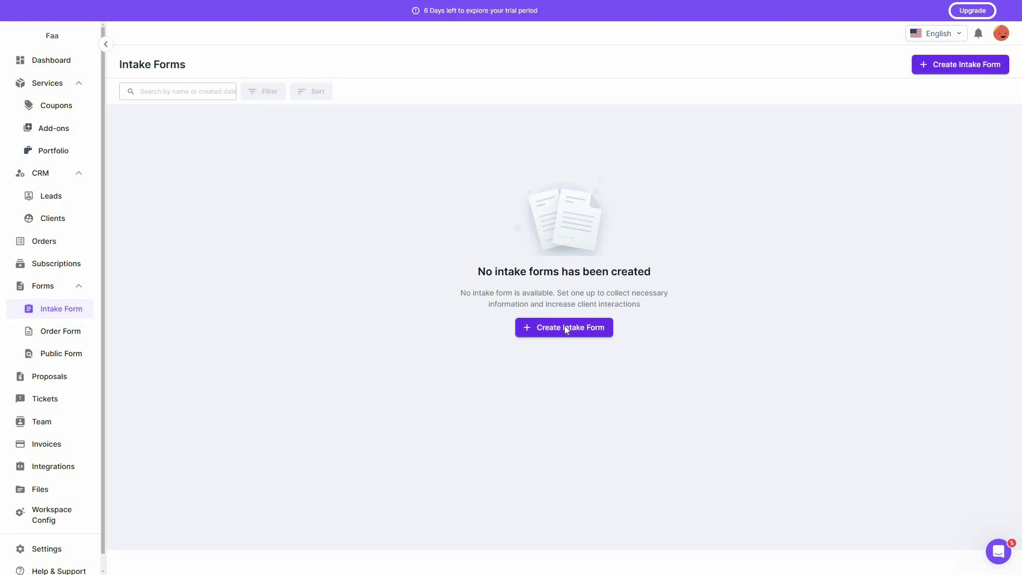
click(567, 329)
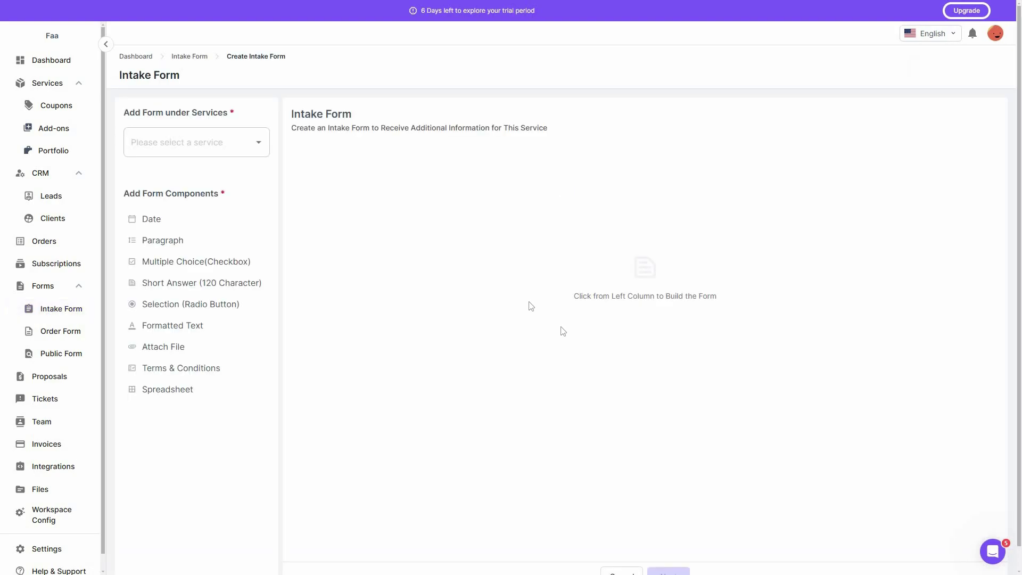
Step: Check which services can be selected for the blank intake form, leaving the selection empty
scroll(532, 307, down, 1)
scroll(165, 146, up, 1)
click(259, 142)
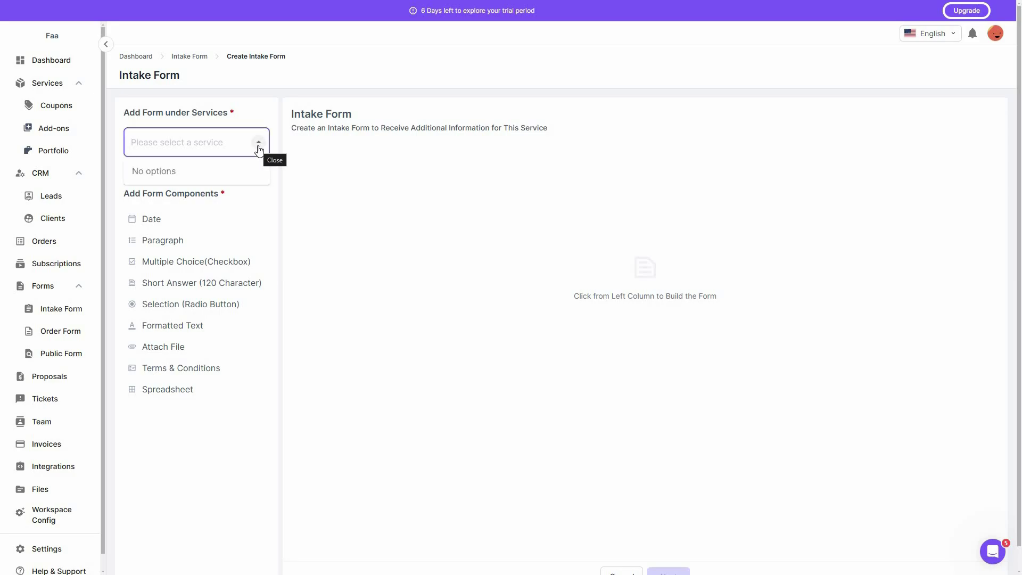
click(311, 176)
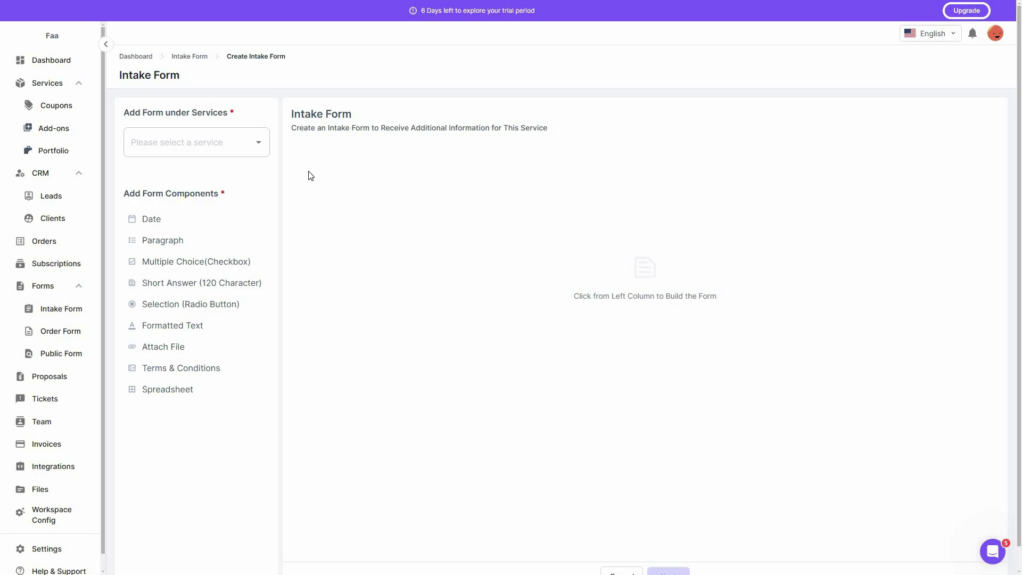
click(188, 150)
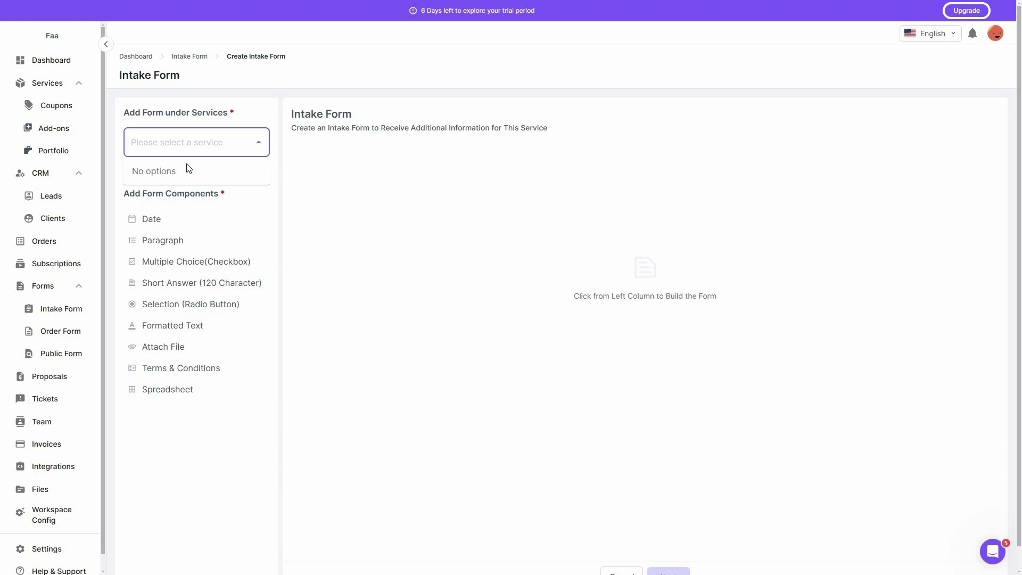
click(184, 224)
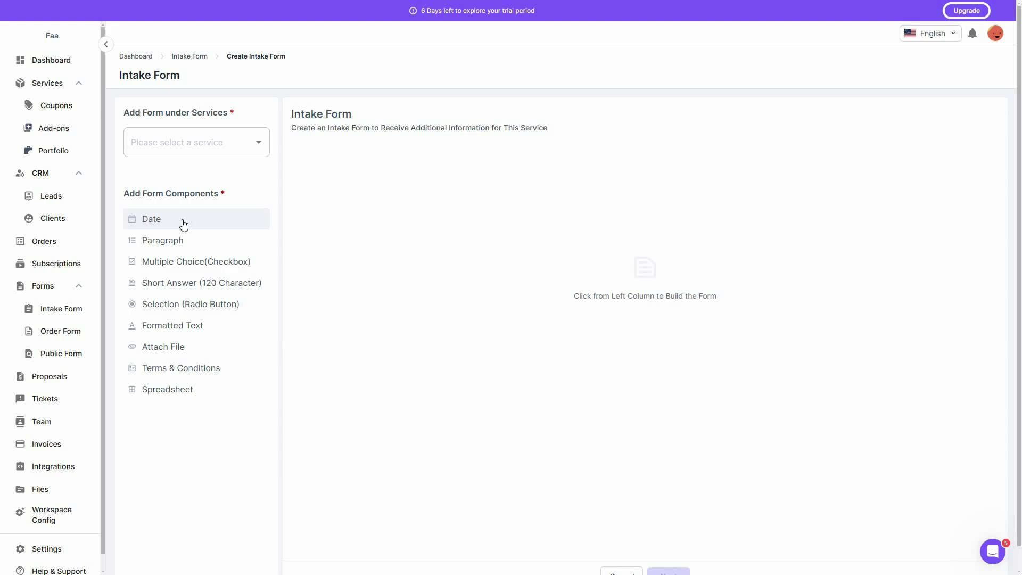
Step: Add a Date field with supported text to the intake form, plus other fields including Formatted Text and Attach File, and try to preview it
click(206, 217)
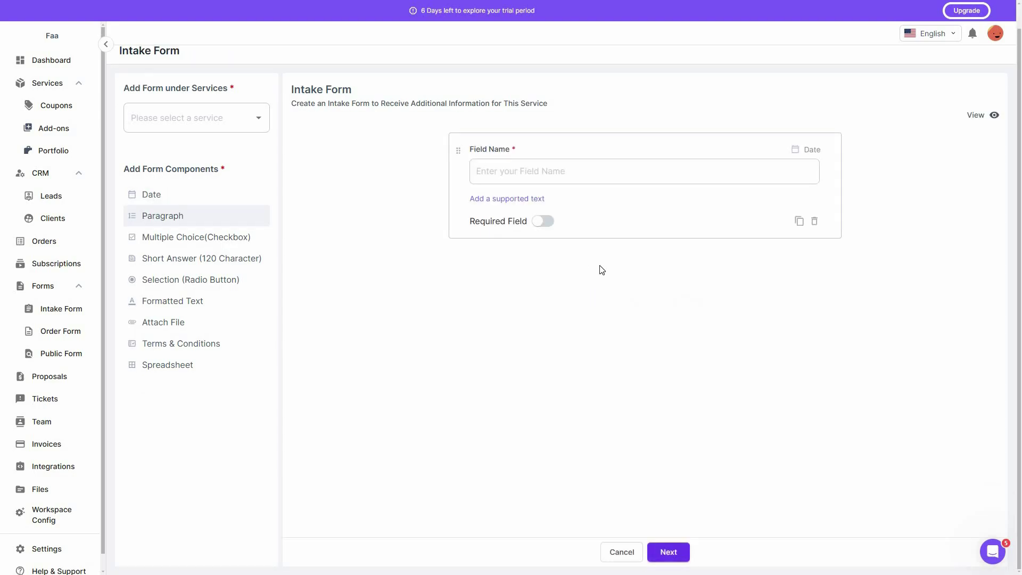
click(617, 181)
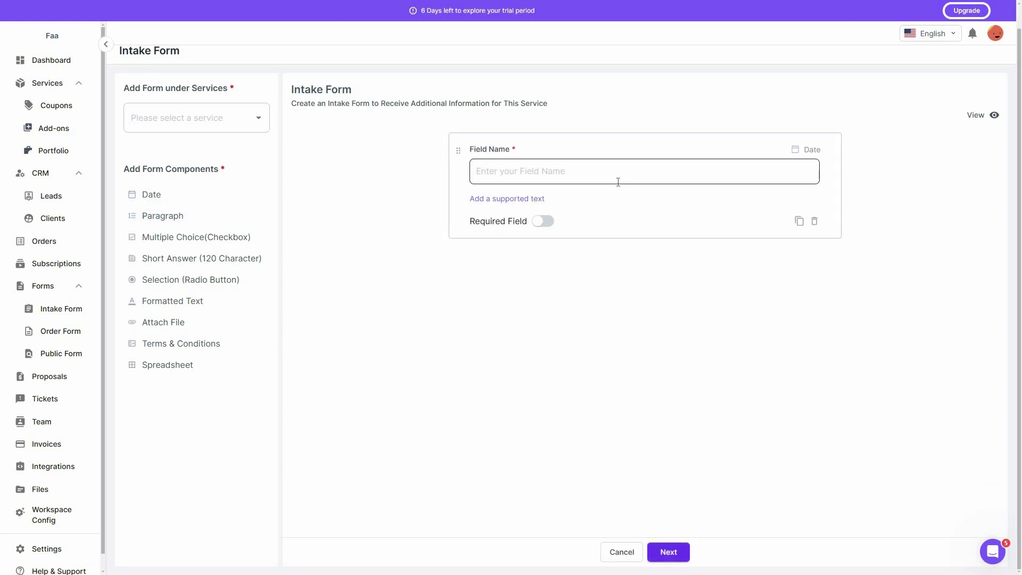
click(543, 224)
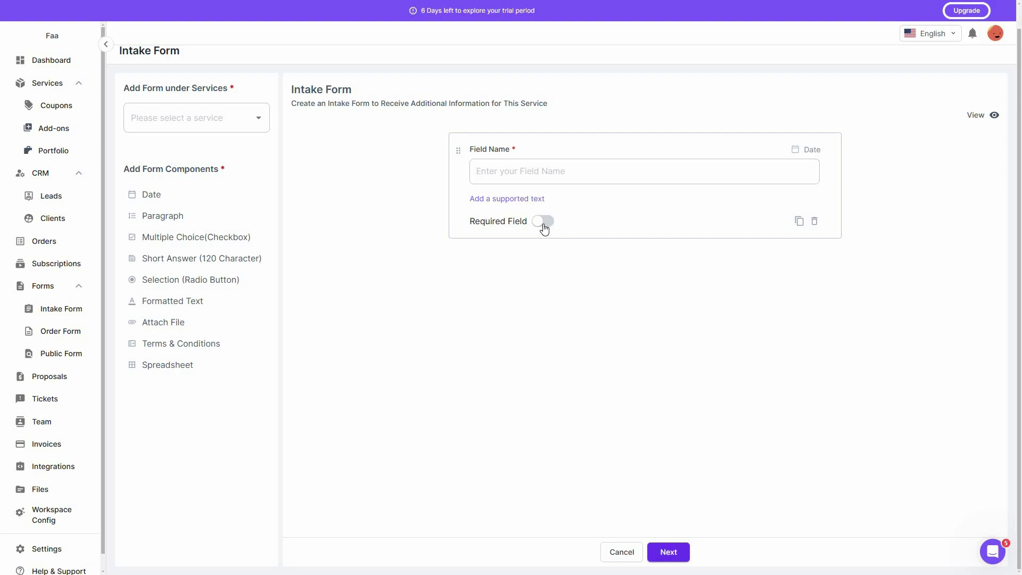
click(524, 162)
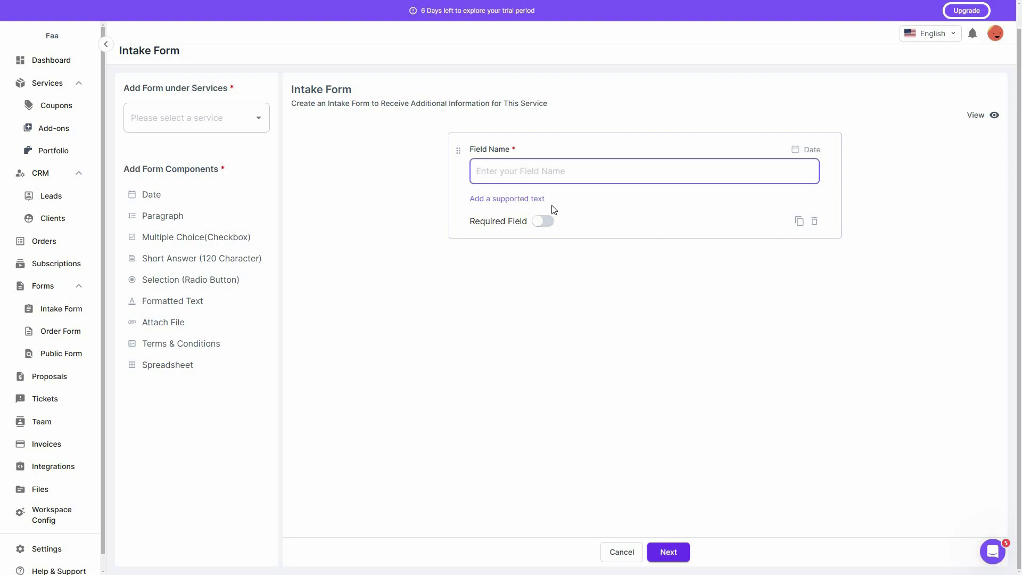
click(539, 199)
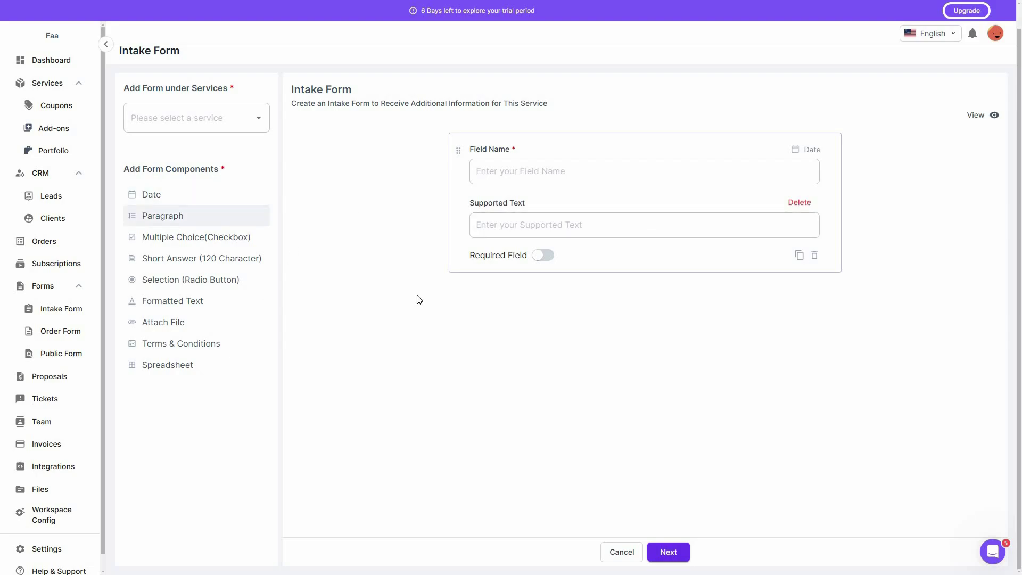
click(170, 245)
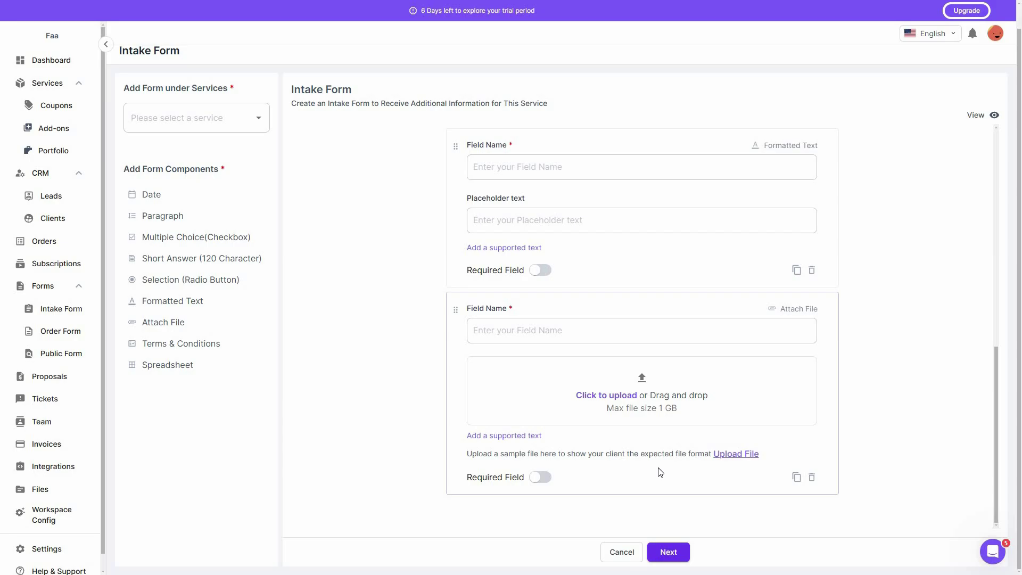
click(989, 119)
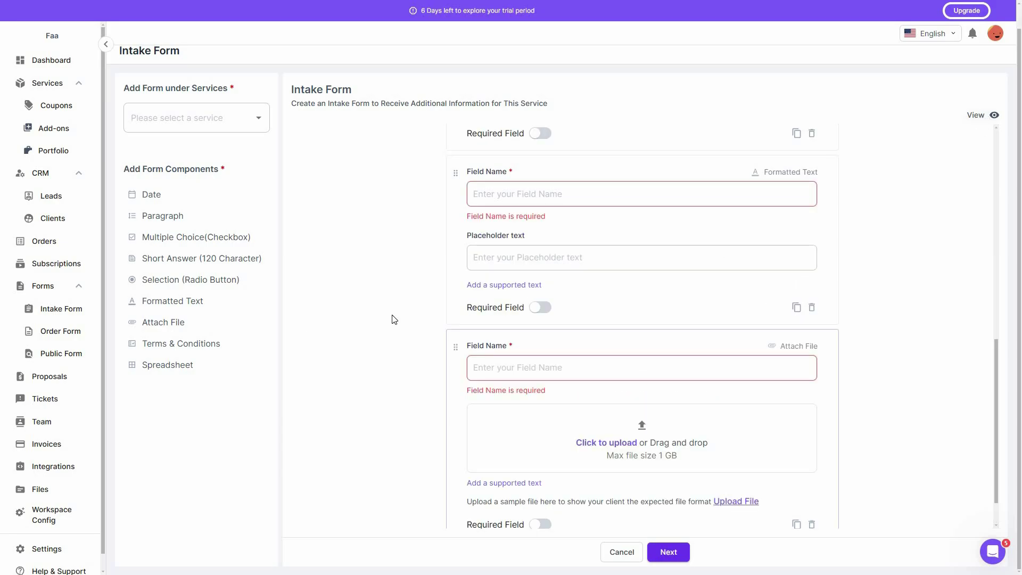
Step: Start a new order form and try to add an Add-on component
click(60, 335)
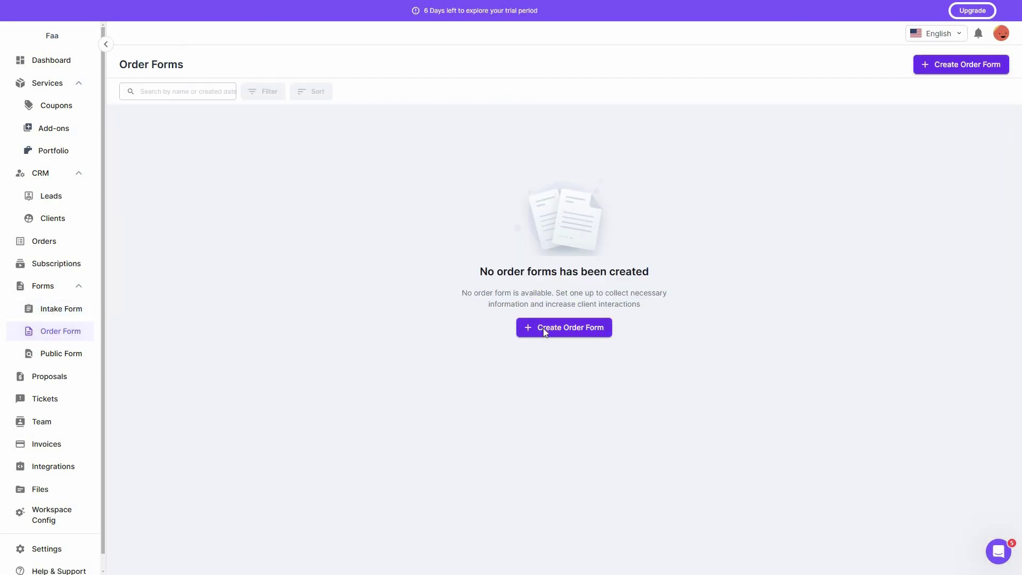
click(543, 336)
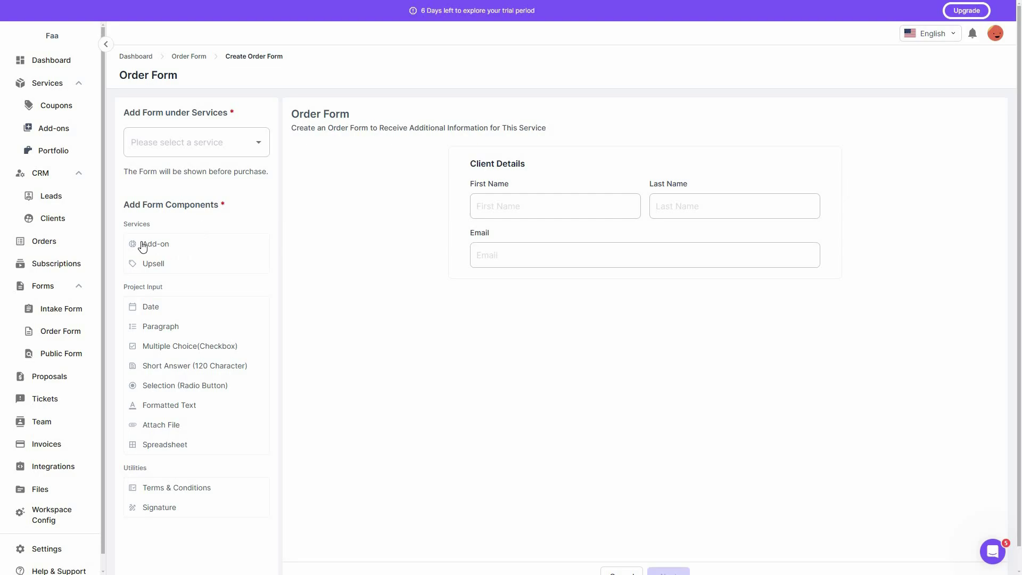
click(169, 249)
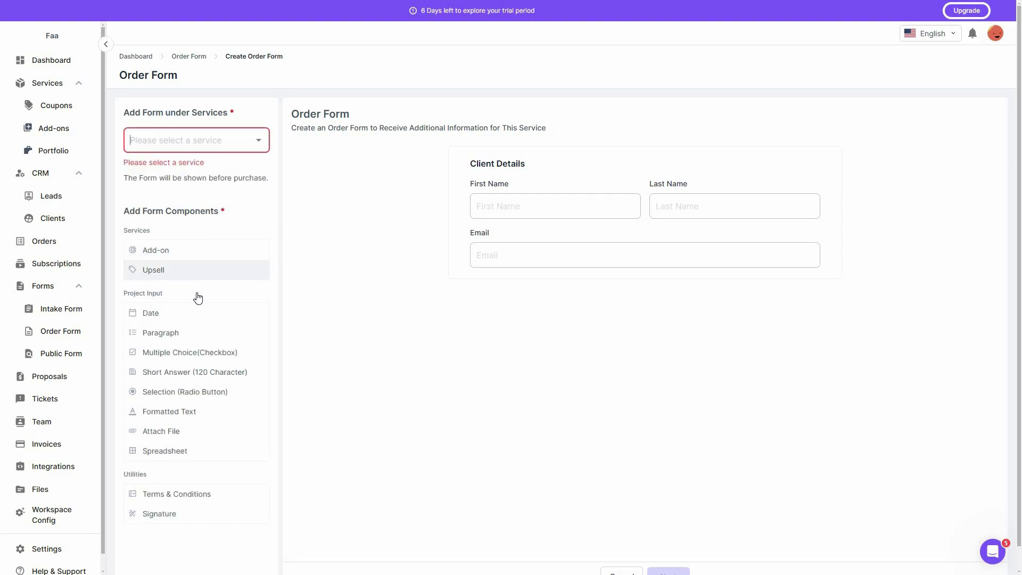
Step: Add Terms & Conditions and Signature fields below the order form's client details
scroll(158, 294, down, 1)
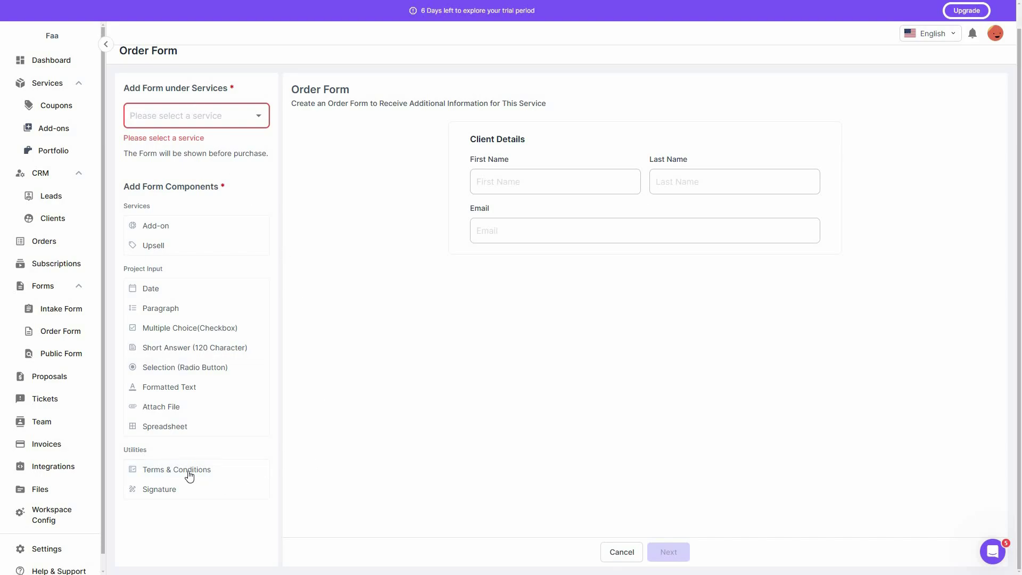
drag(354, 421, 354, 423)
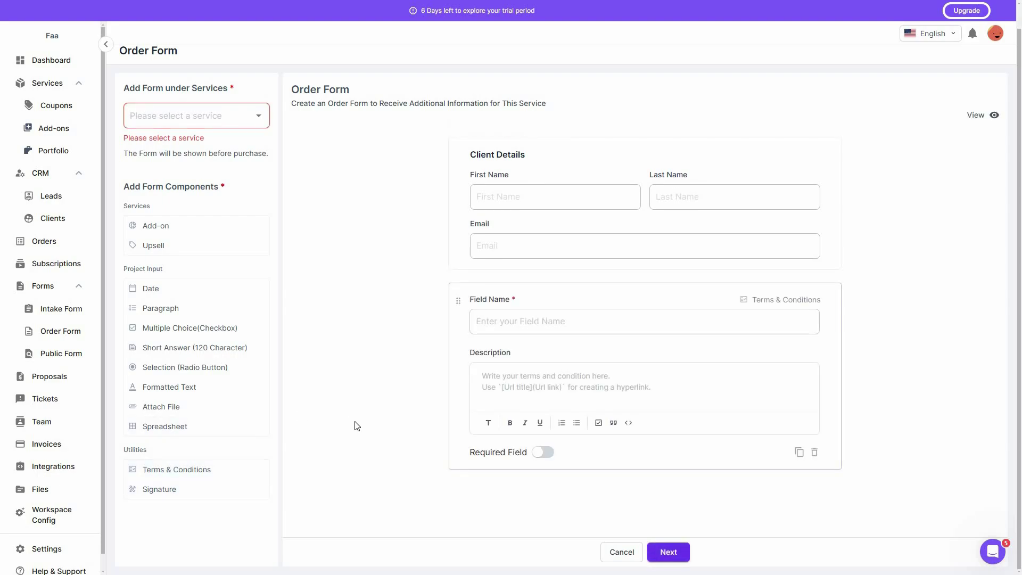
drag(155, 492, 402, 508)
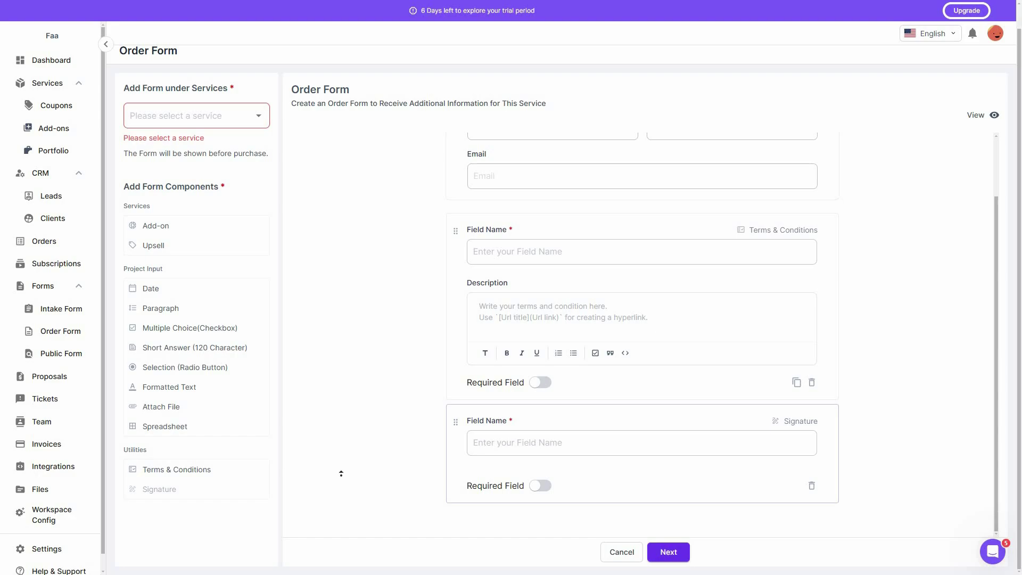
scroll(343, 470, up, 2)
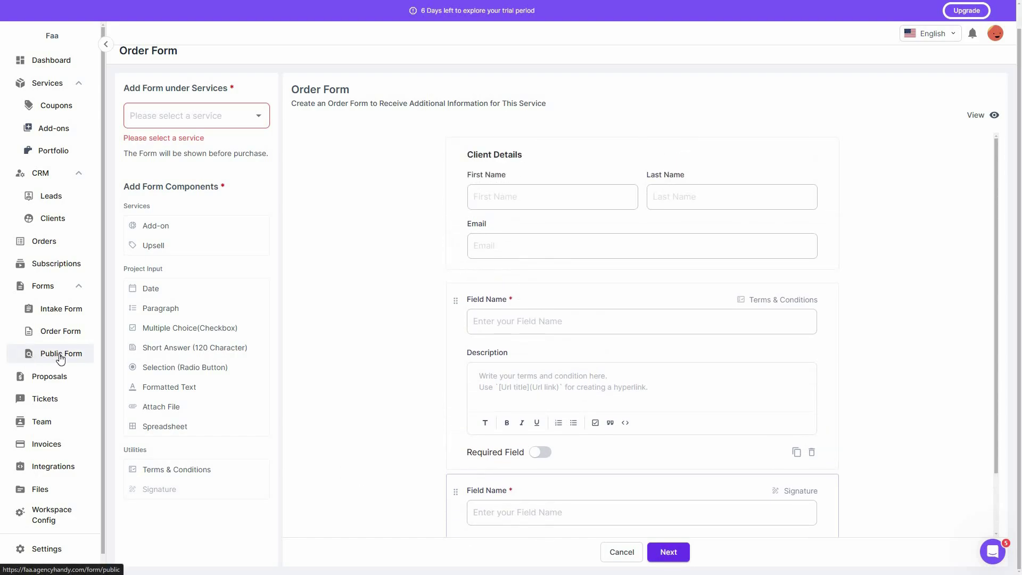
Step: Start a new public form with Full Name, Phone Number and Email fields, and review its remaining general input and utility components
click(63, 356)
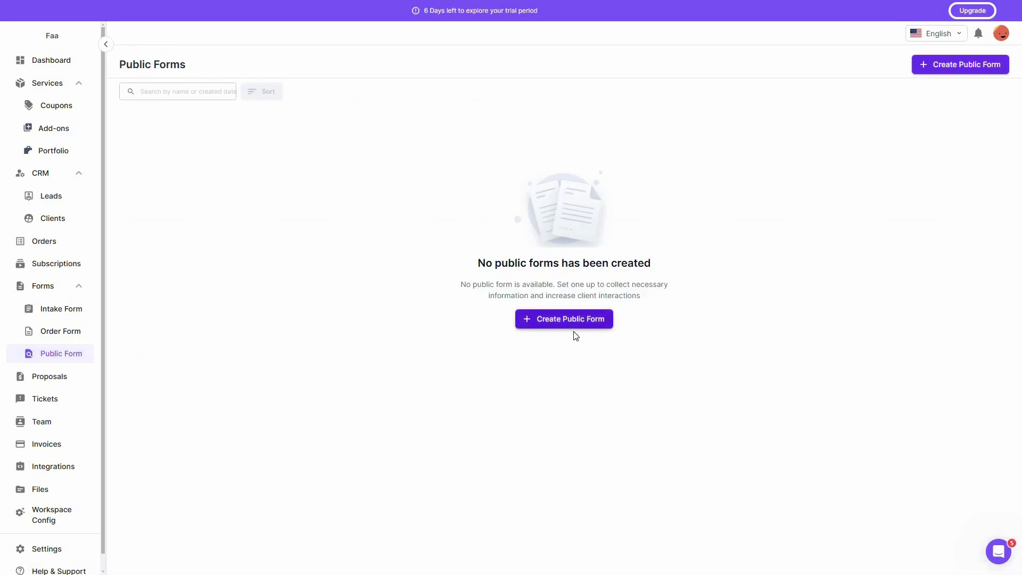
click(577, 322)
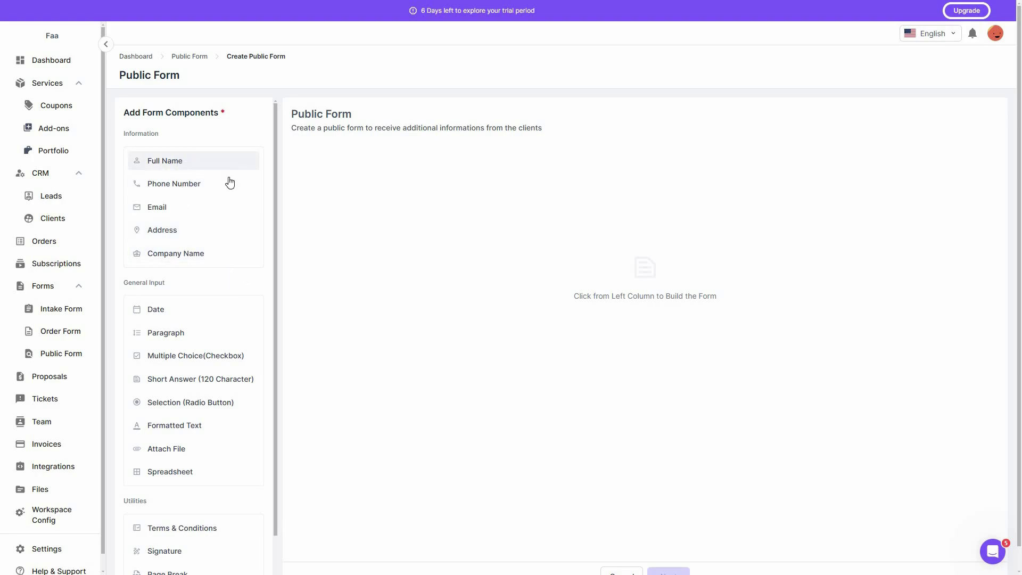
click(183, 161)
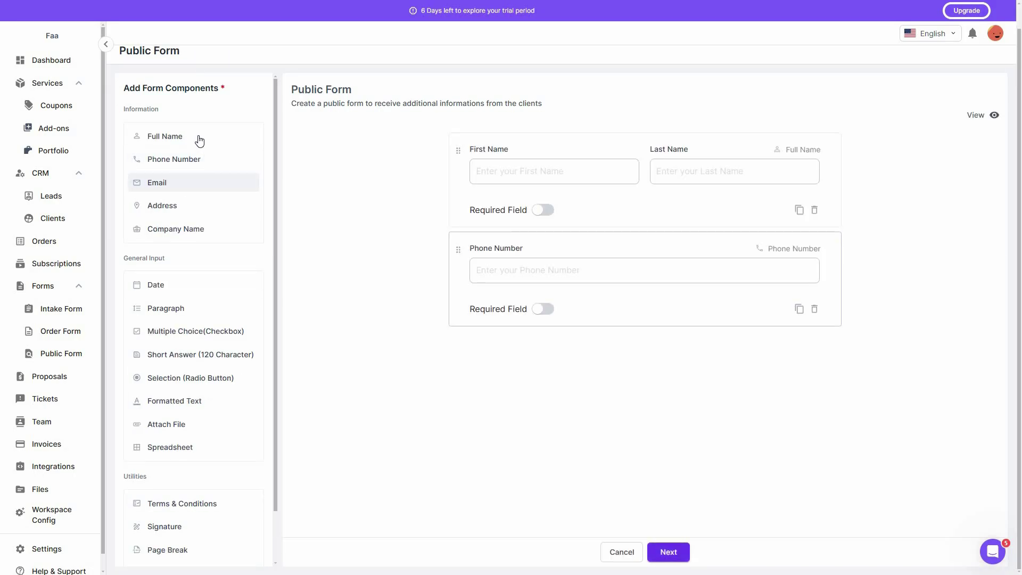
click(184, 186)
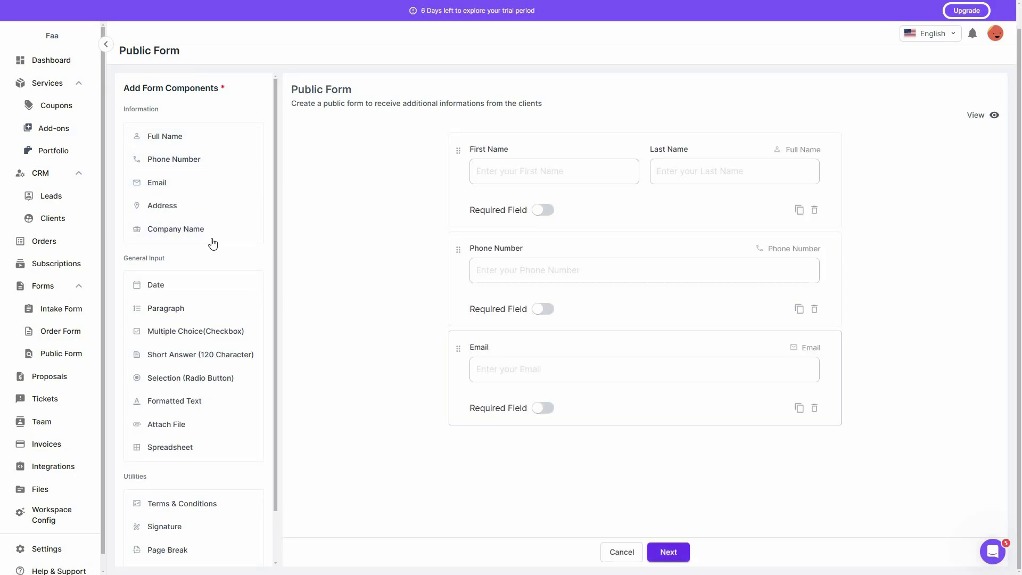
scroll(145, 222, down, 1)
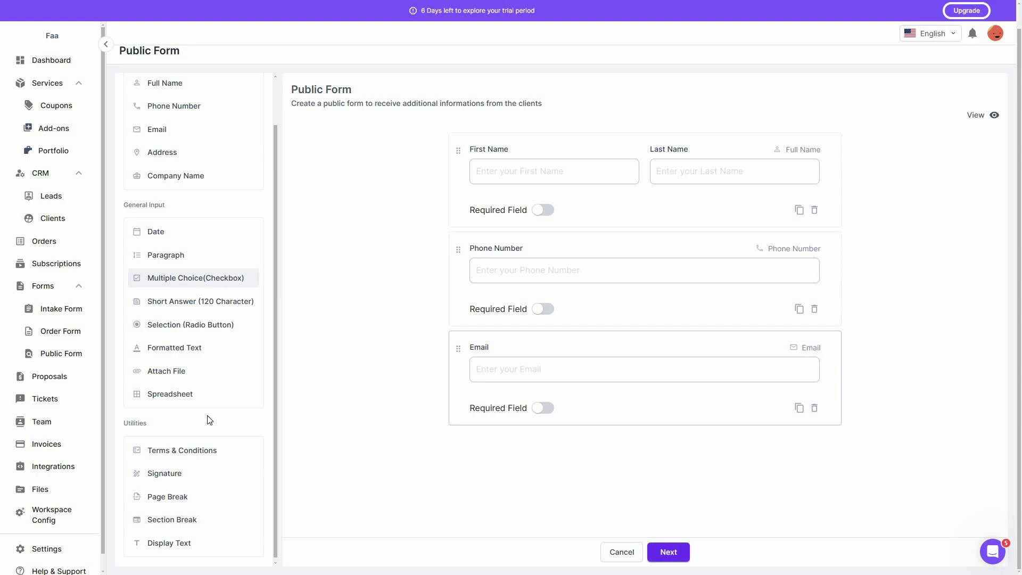
scroll(184, 458, down, 1)
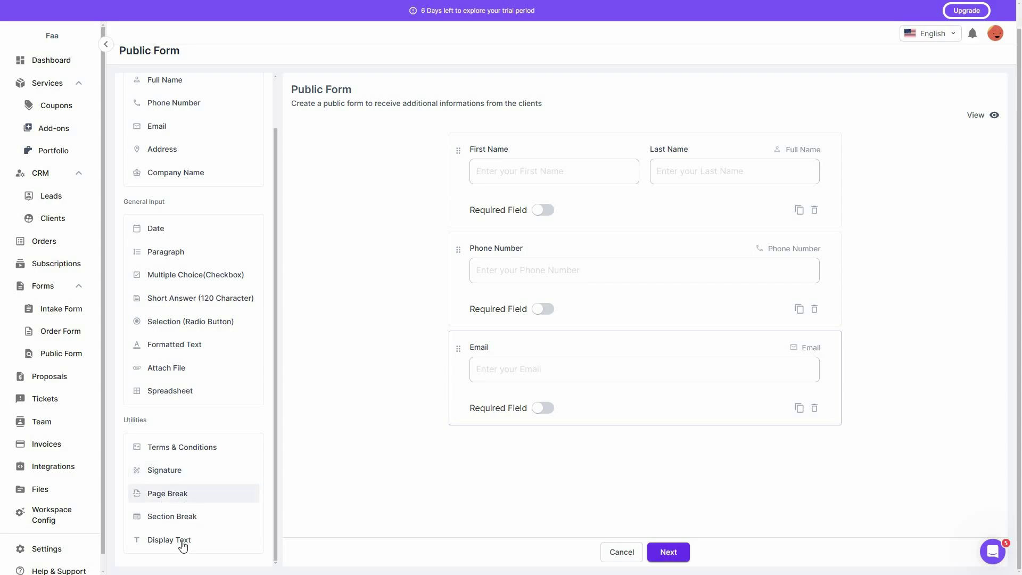
scroll(192, 545, up, 1)
scroll(192, 546, down, 1)
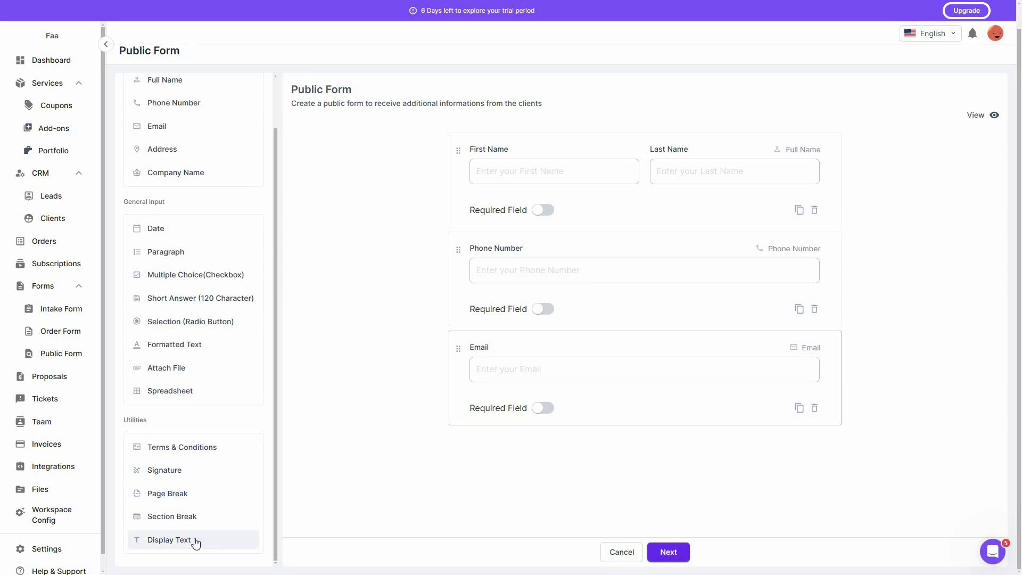
Step: Go to Proposals and review all sections of a blank proposal creation form
click(54, 382)
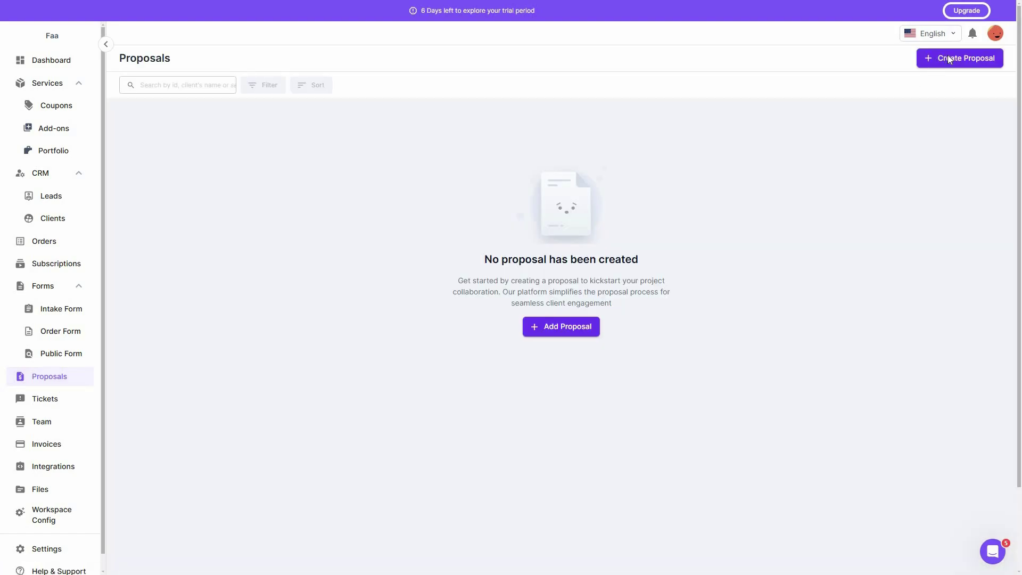
click(949, 58)
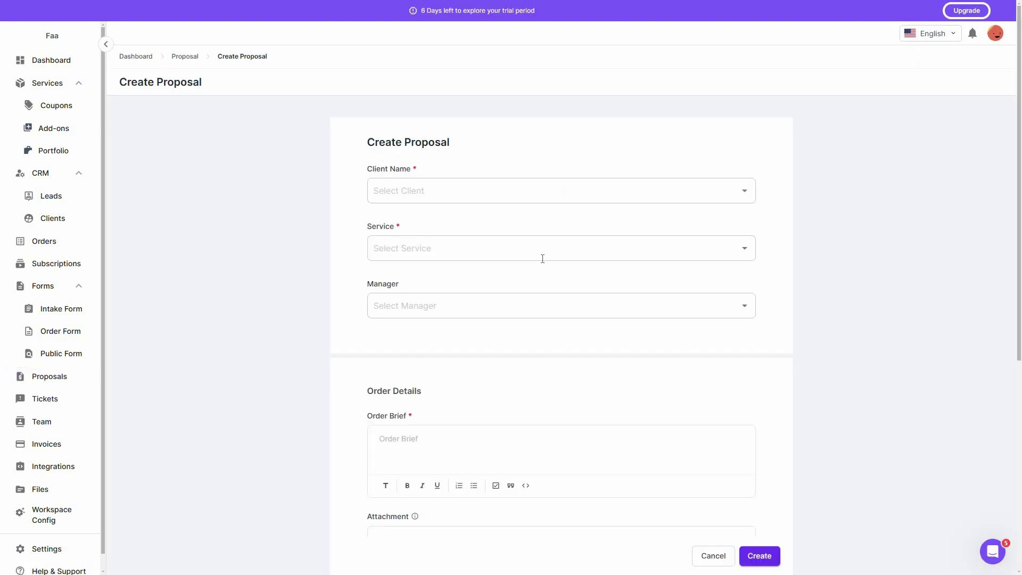
scroll(445, 181, down, 1)
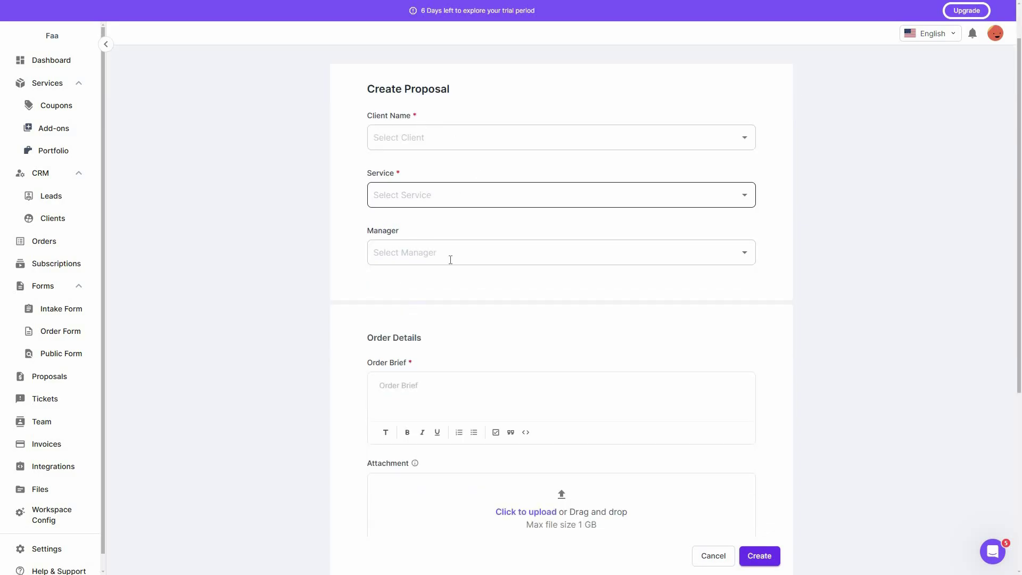
scroll(458, 319, down, 5)
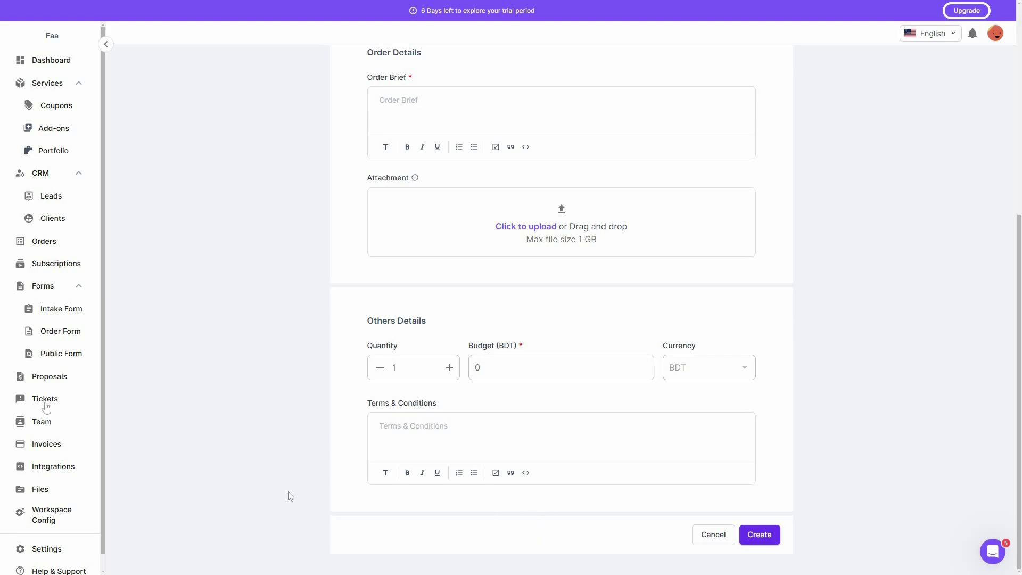
Step: Go to Tickets, review the fields of a blank ticket form, and cancel it
click(45, 408)
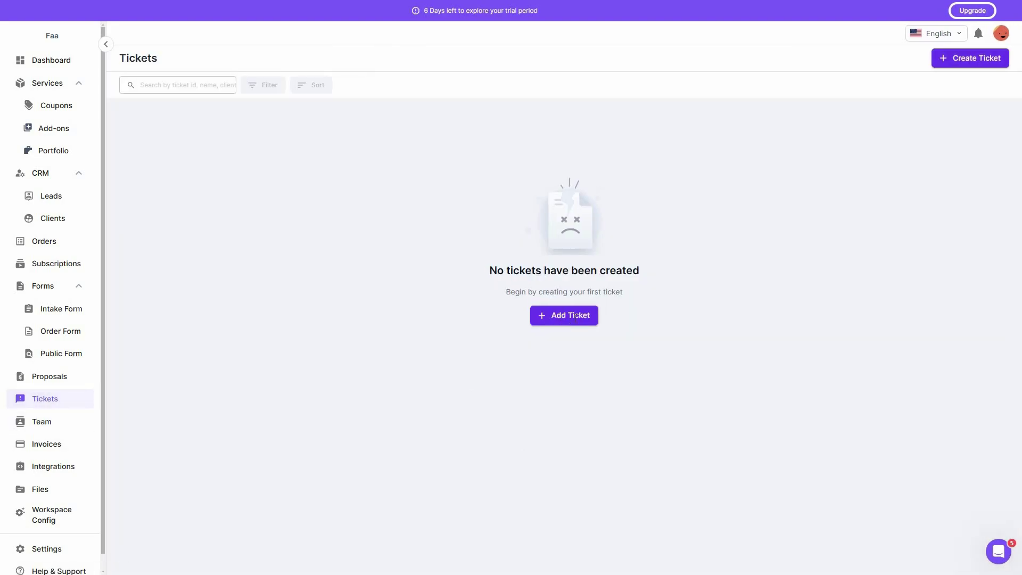
click(583, 319)
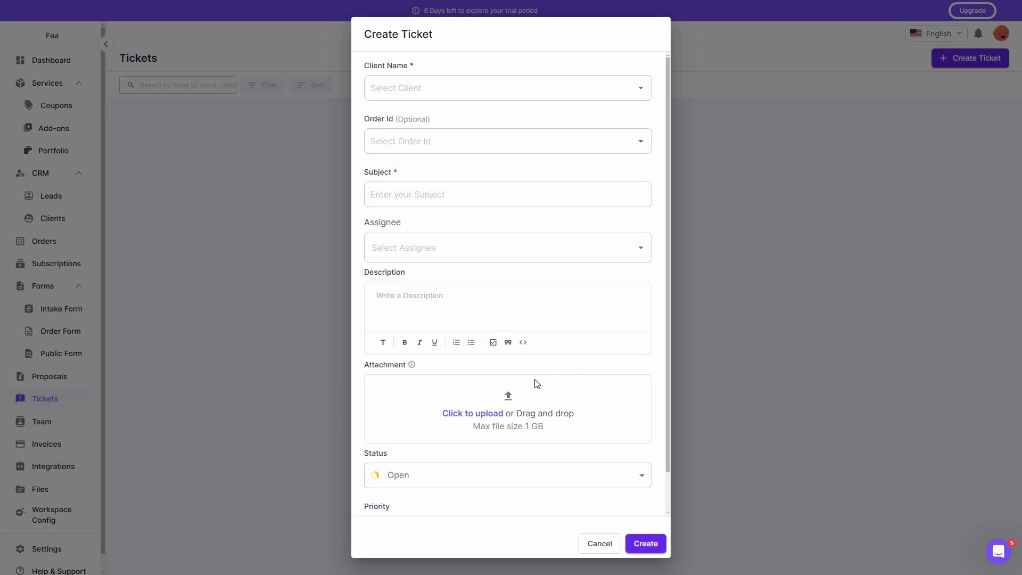
scroll(522, 426, down, 1)
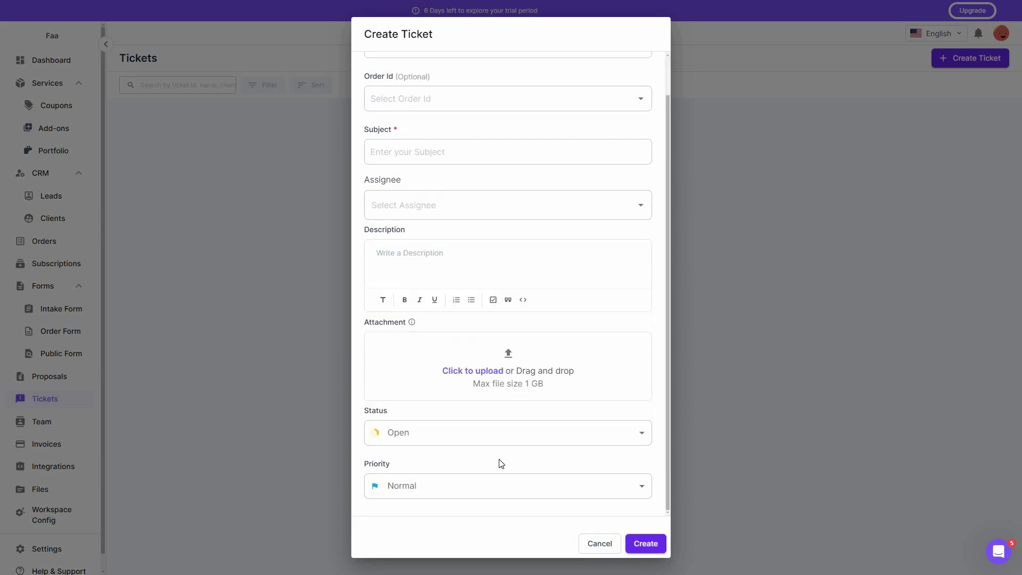
click(599, 544)
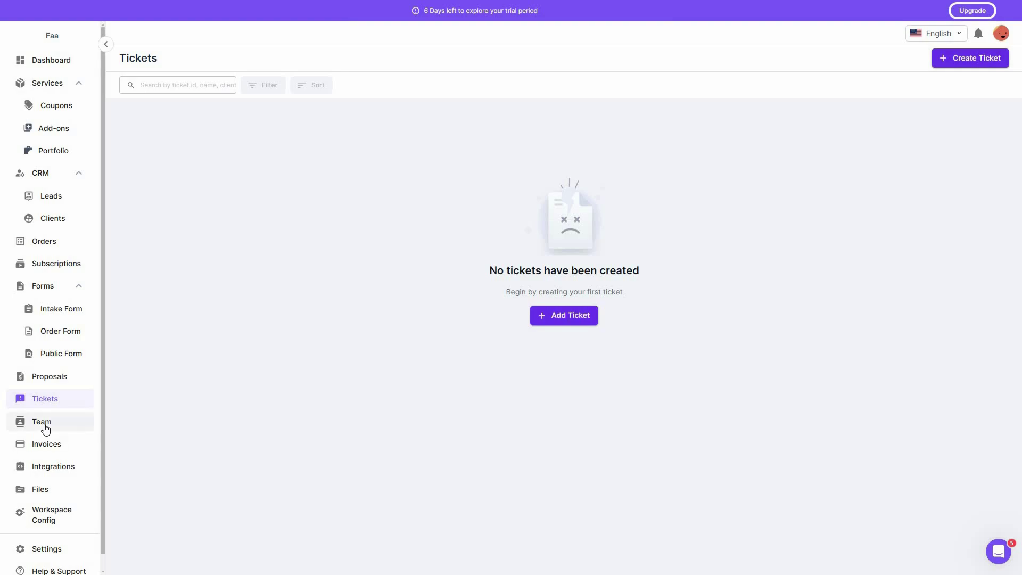
Step: Go to Team and view the blank form for inviting team members
click(45, 427)
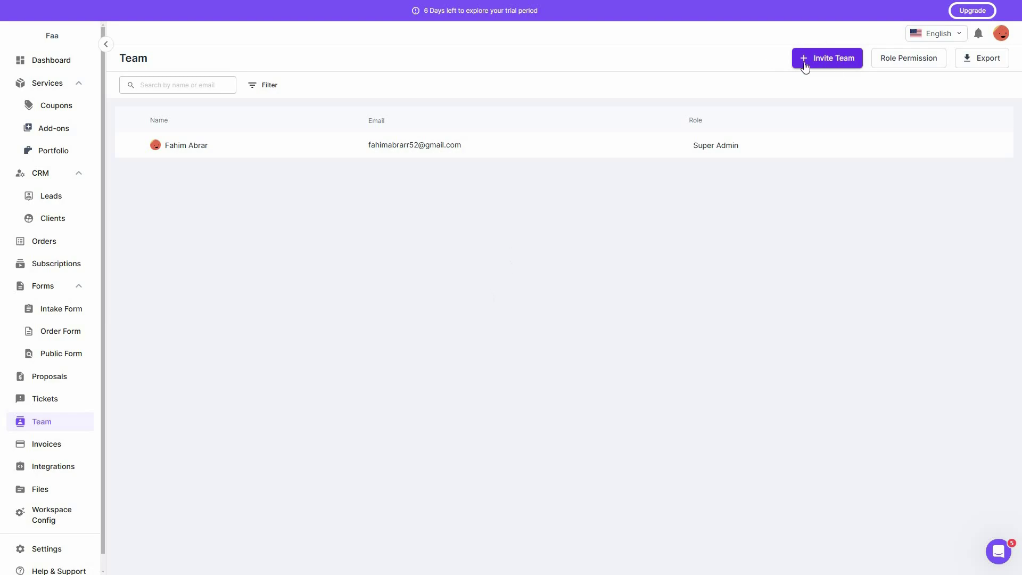
click(831, 64)
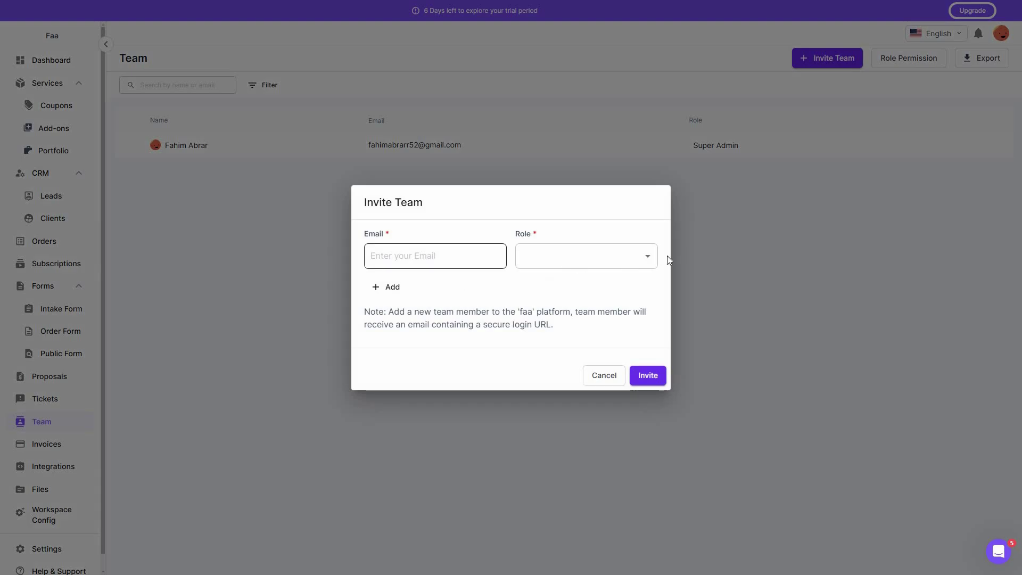
Step: Review the role options and an additional invitee row in the team invitation form, and view the Role Permission table
click(648, 261)
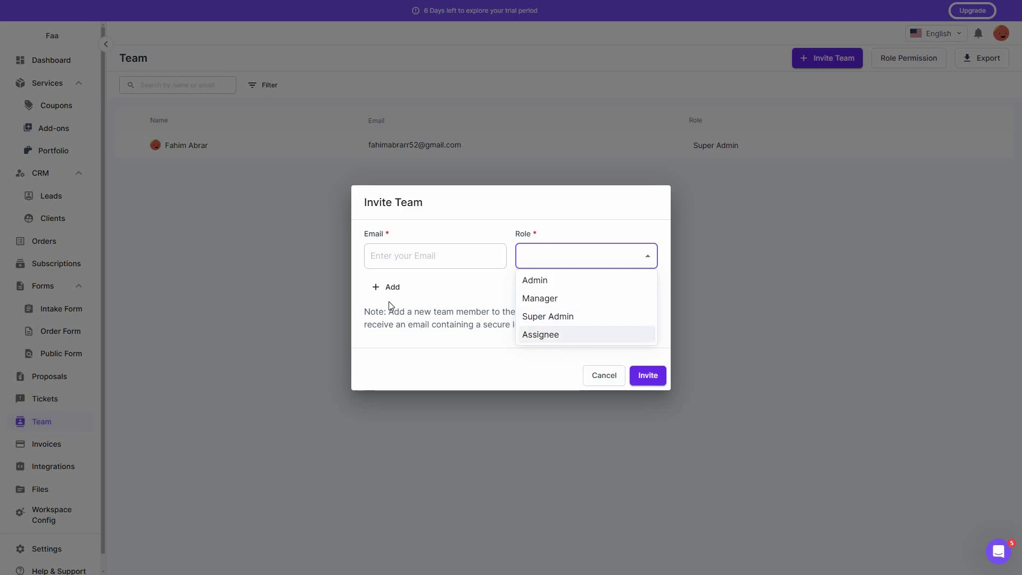
click(392, 287)
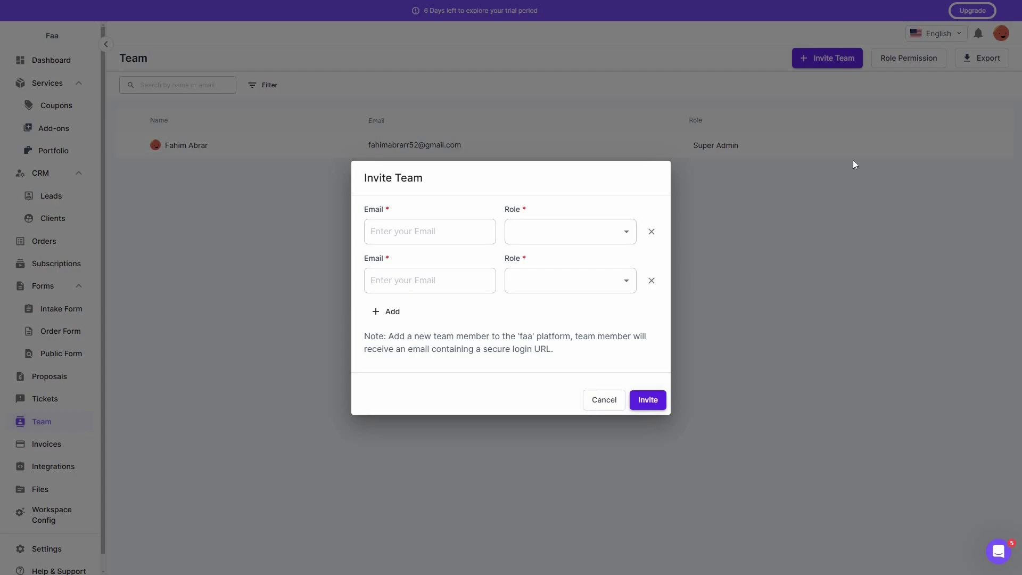
click(886, 55)
click(918, 59)
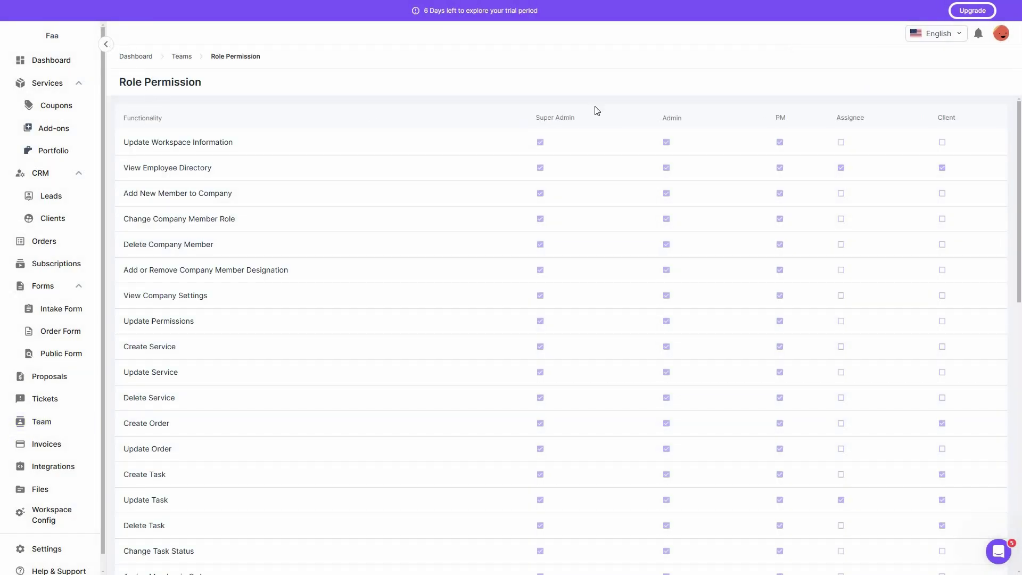
key(alt+Left)
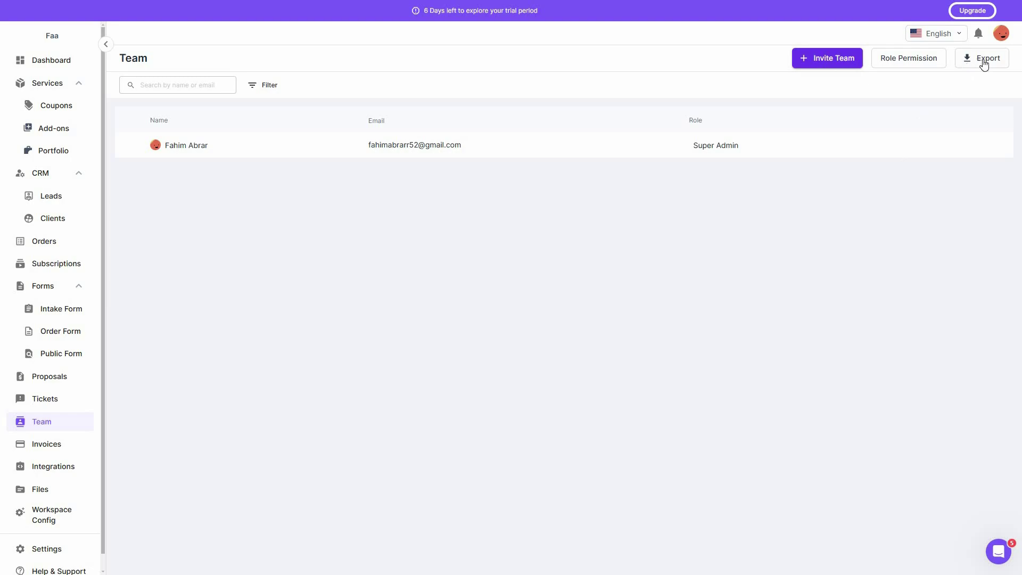
Step: Go to Invoices and review all sections of a blank invoice creation form, including order details, payment reminder and bill payment address
scroll(61, 436, down, 1)
click(62, 434)
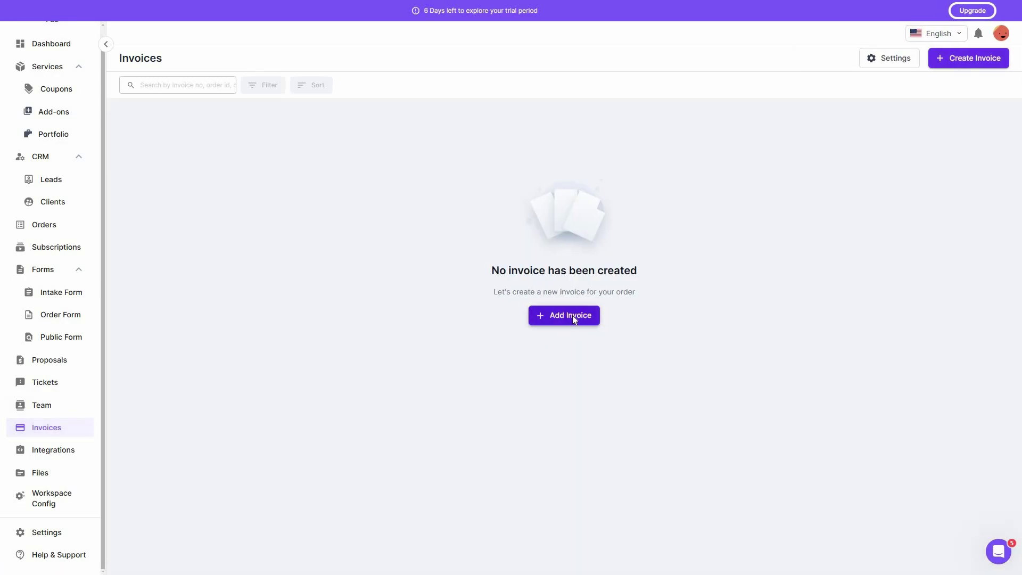
click(573, 316)
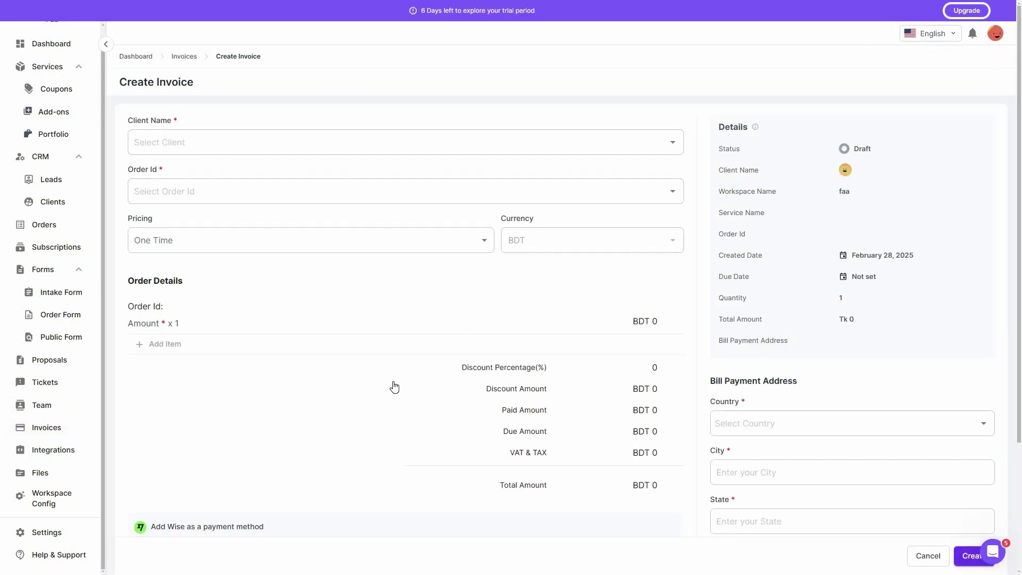
scroll(394, 387, down, 3)
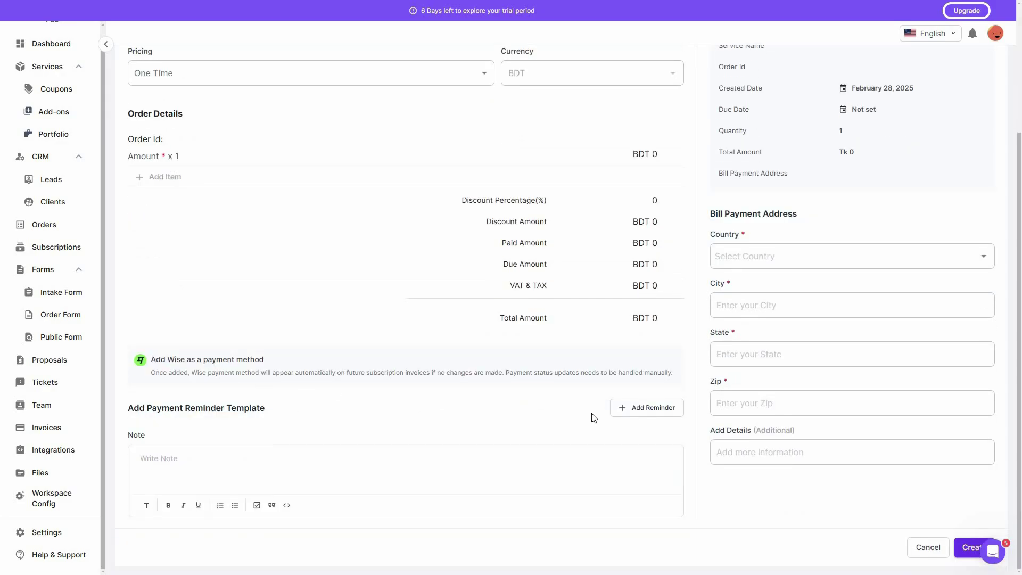
scroll(795, 383, up, 3)
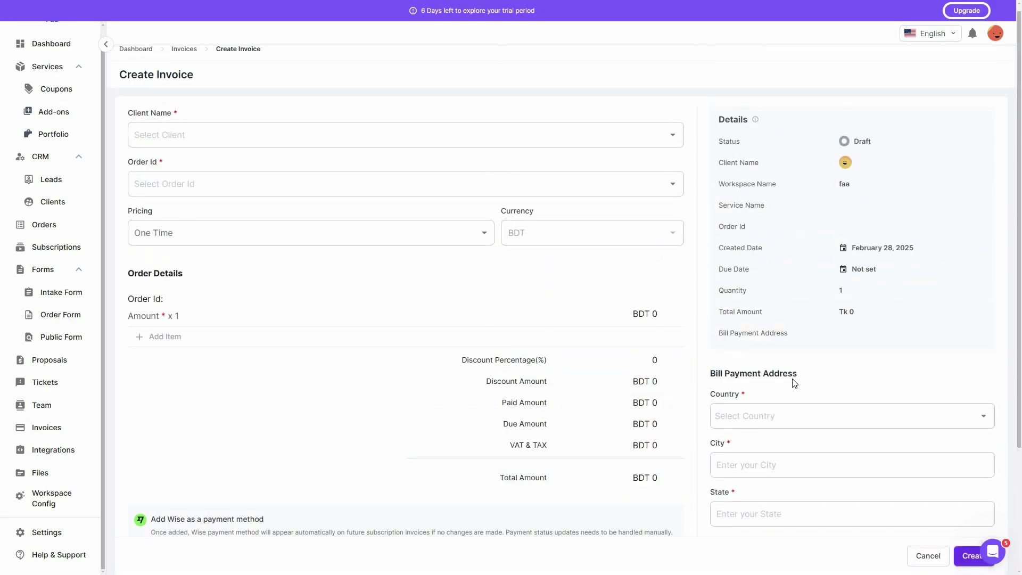
scroll(795, 384, down, 3)
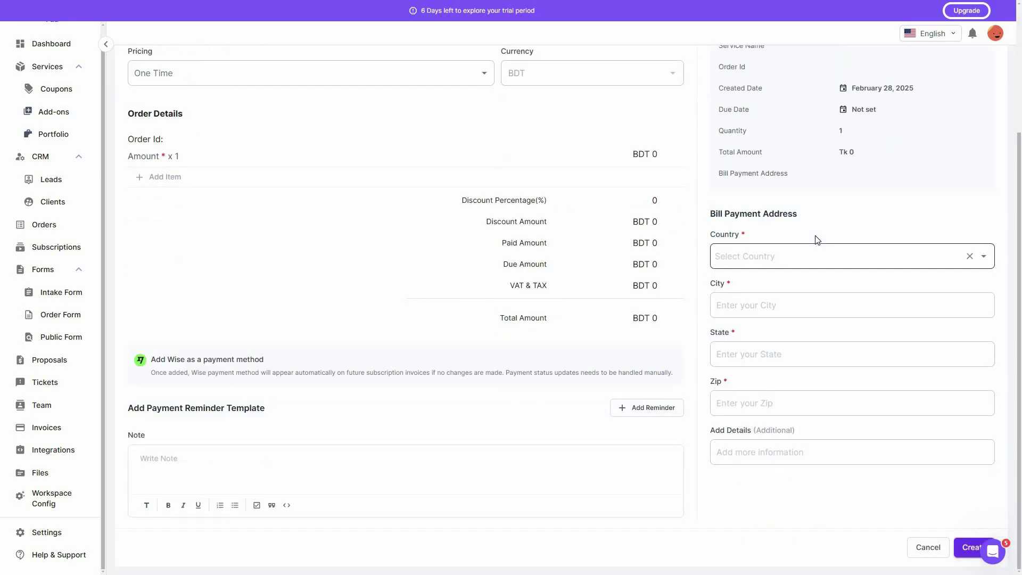
Step: Go to Integrations and view the available integrations
click(51, 452)
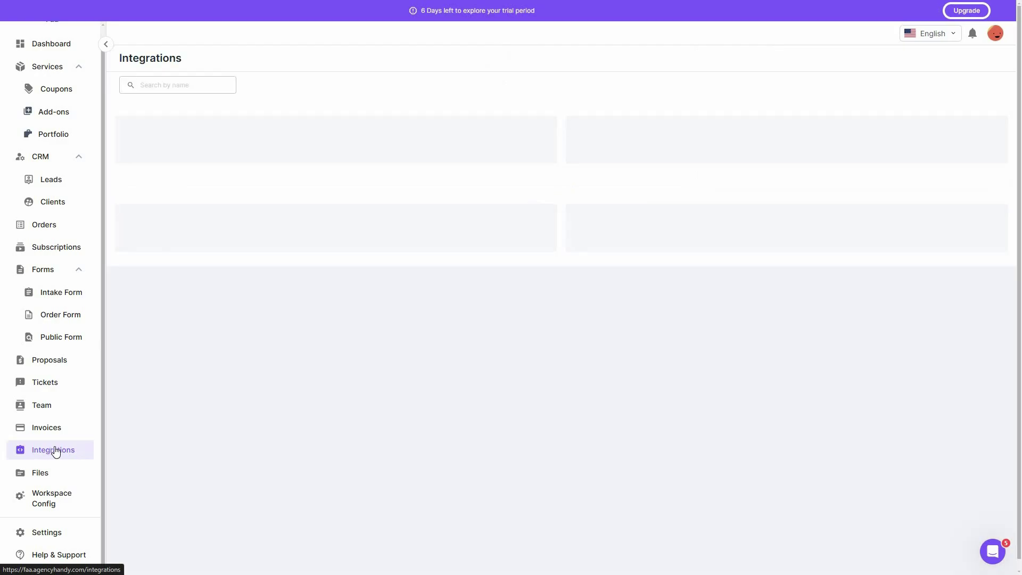
click(999, 552)
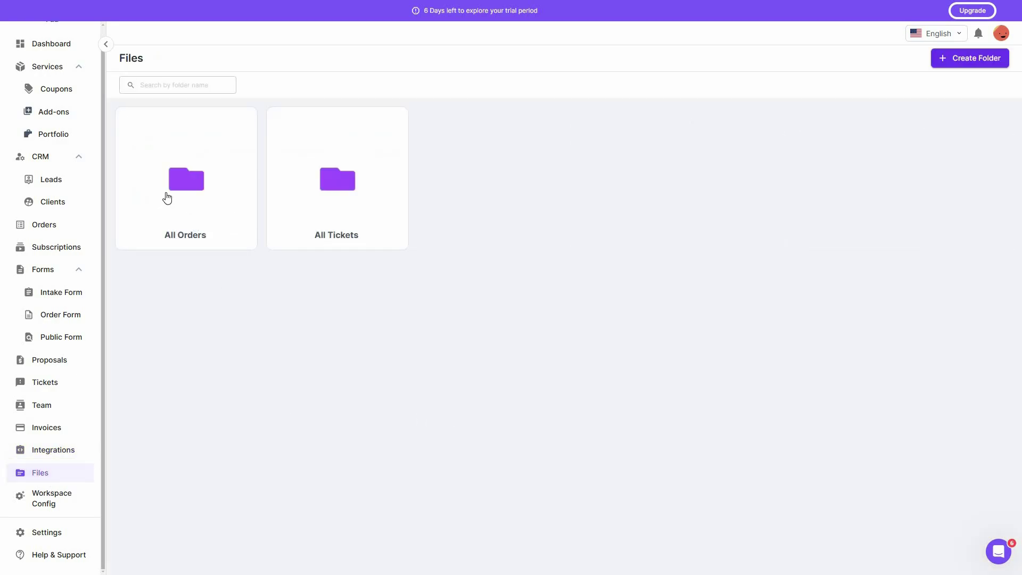
Step: View the All Orders folder in Files, and check the blank folder creation form before cancelling it
click(193, 188)
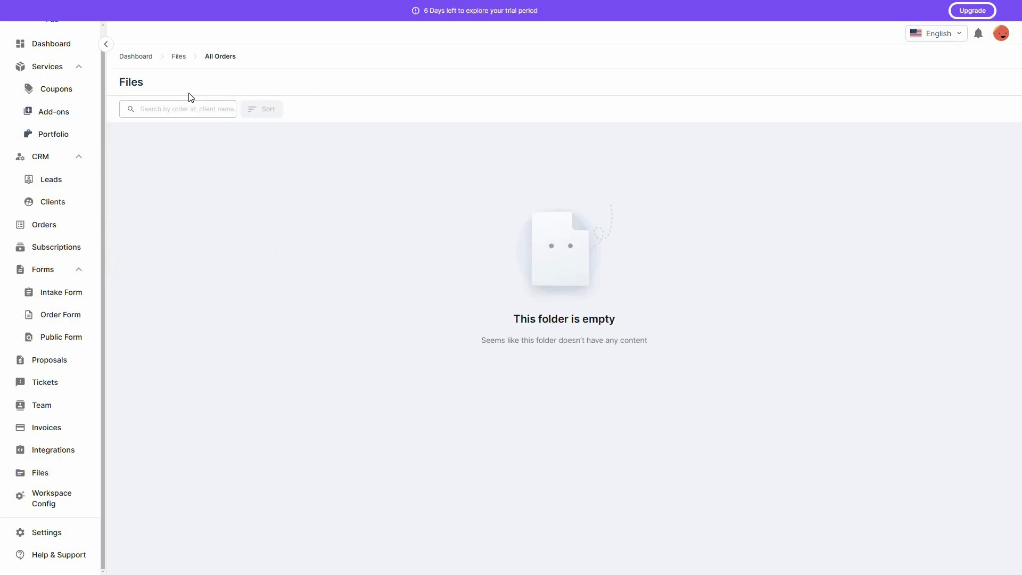
click(178, 57)
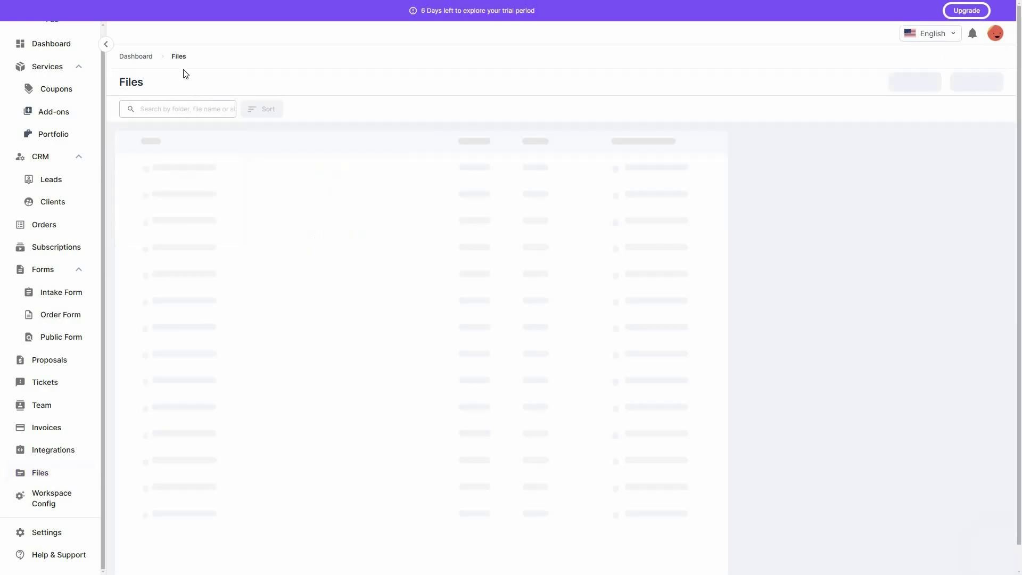
click(182, 57)
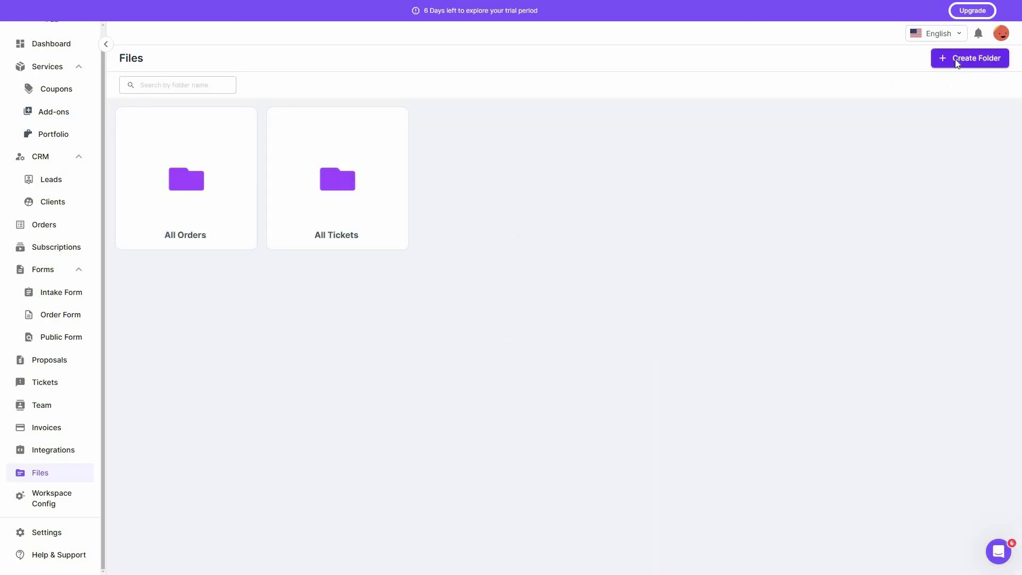
click(956, 63)
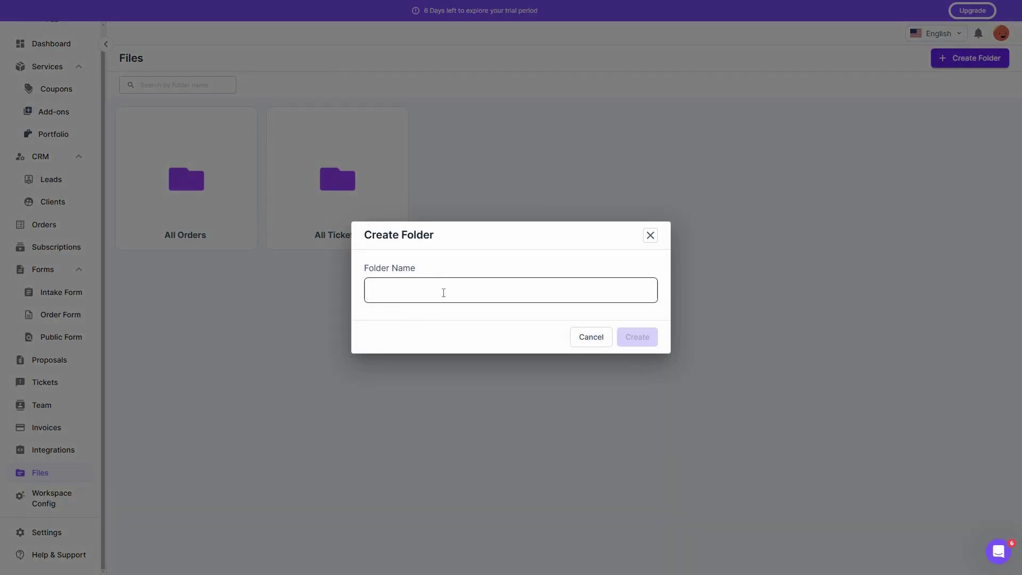
click(594, 344)
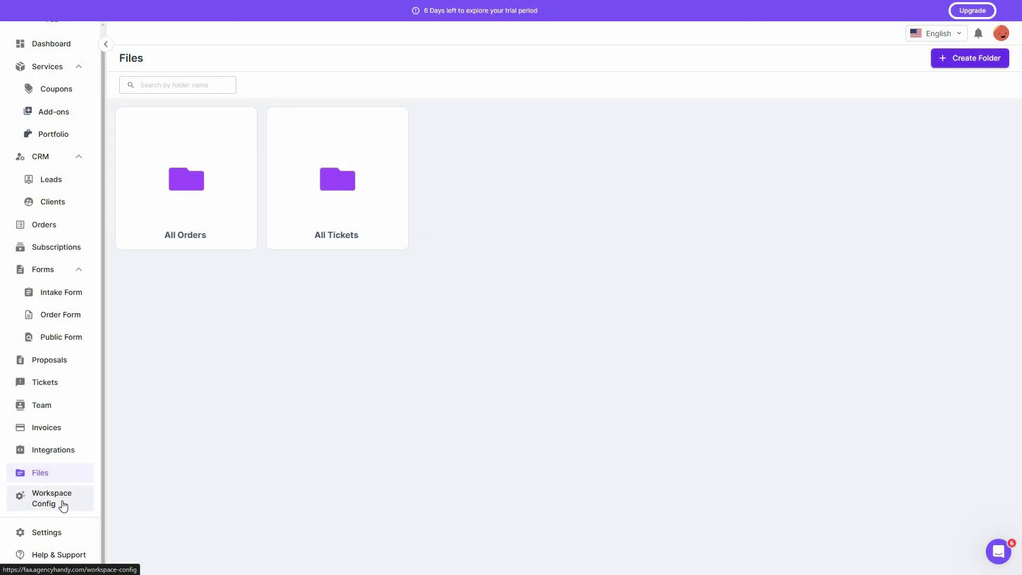
Step: Go to Workspace Config and review its Appearance, Custom Domain, Sign-In Portal, Emails, API Key and Payment Methods settings
click(63, 505)
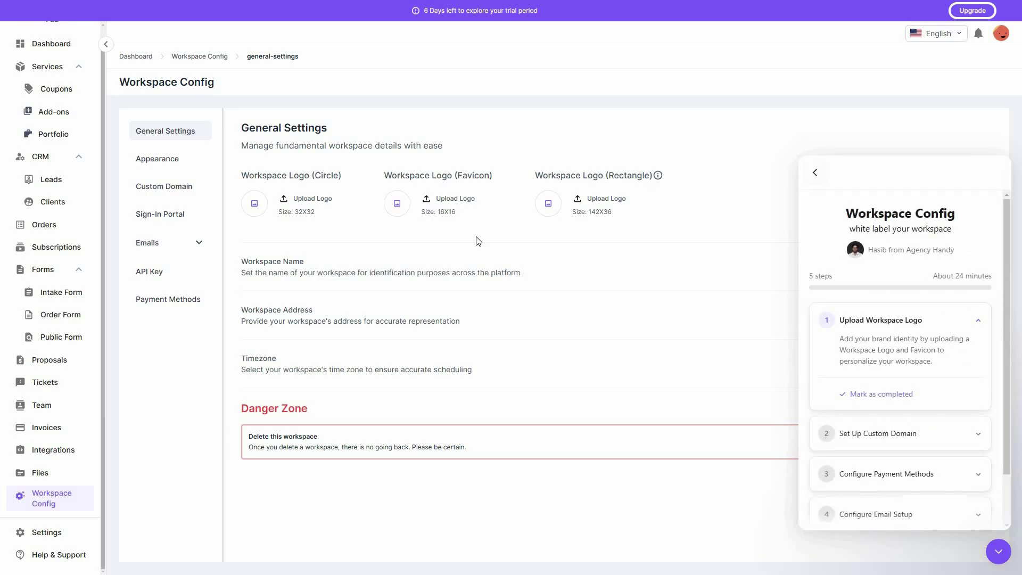
click(162, 165)
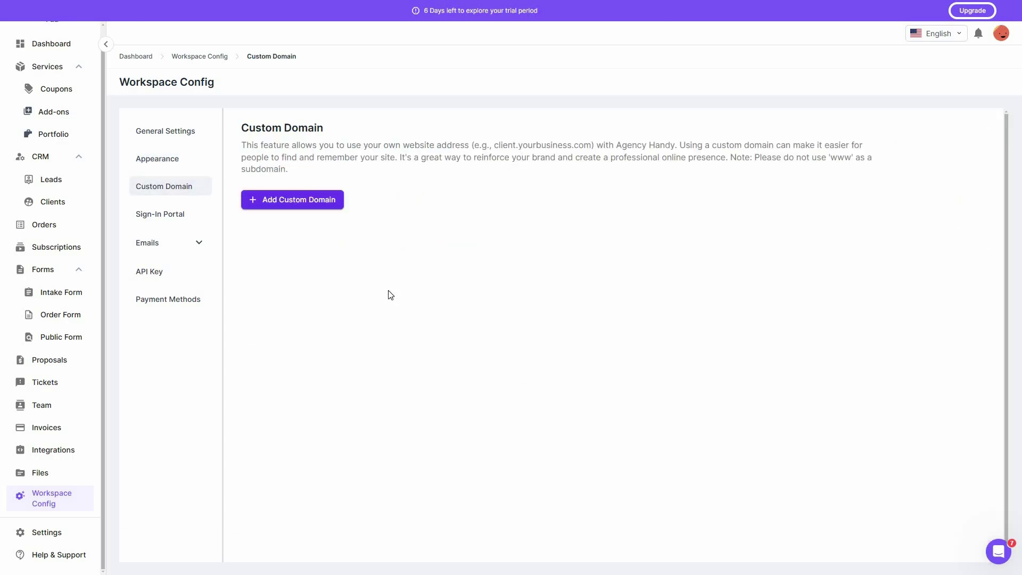
click(157, 218)
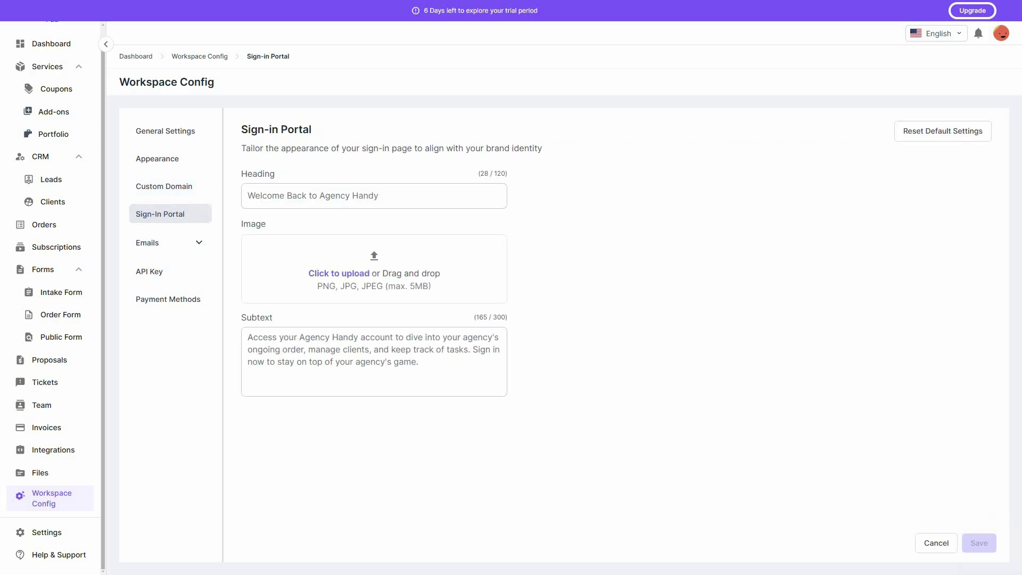
click(165, 245)
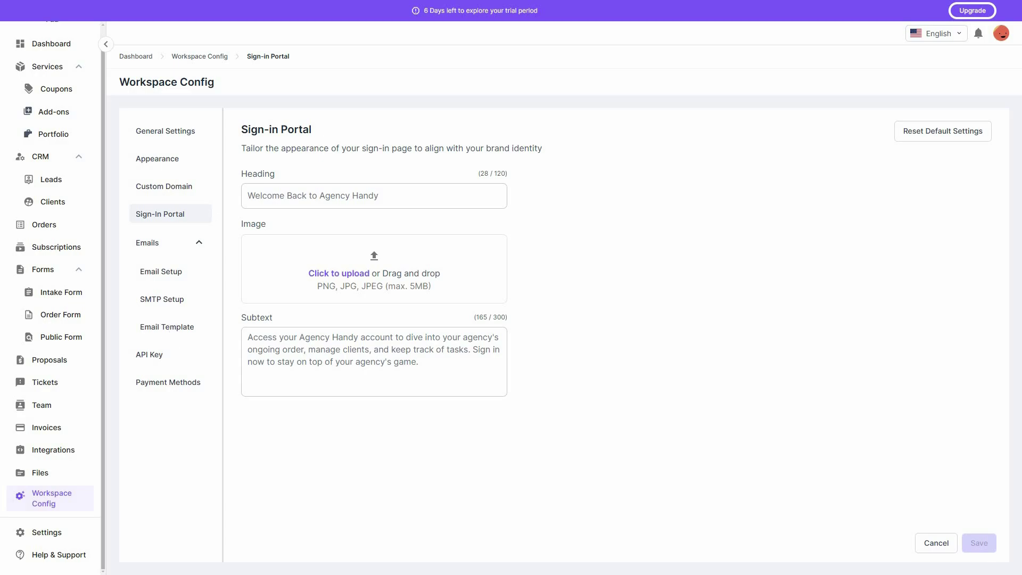
click(153, 356)
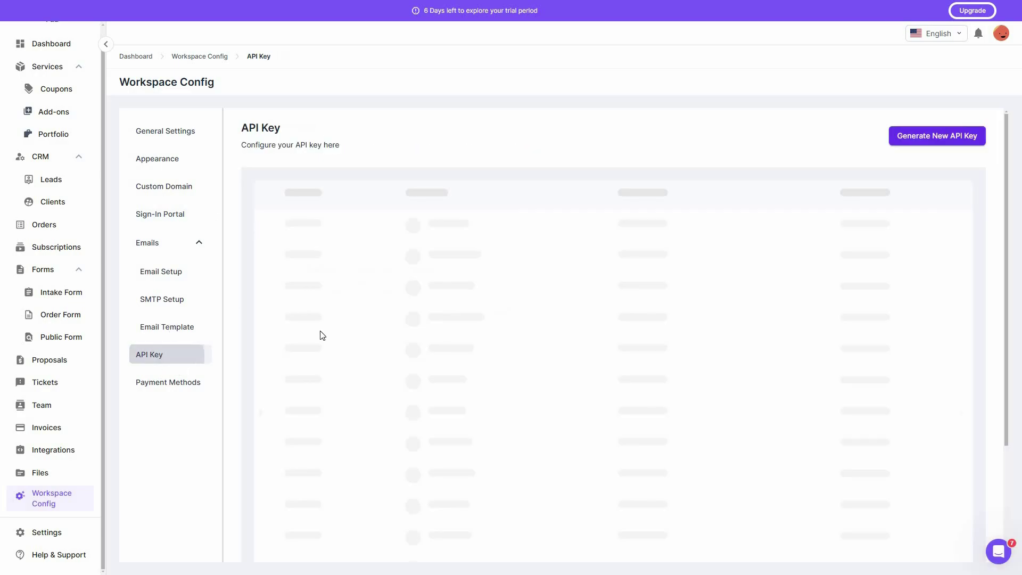
click(170, 384)
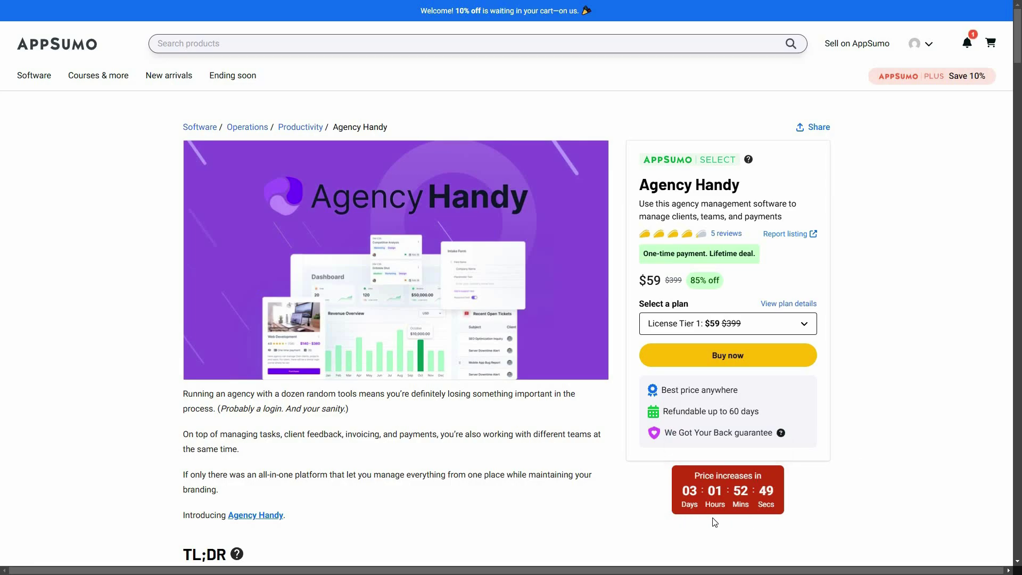
Step: On the AppSumo page for Agency Handy, compare the plans and features of License Tiers 1 to 5
scroll(305, 177, down, 1)
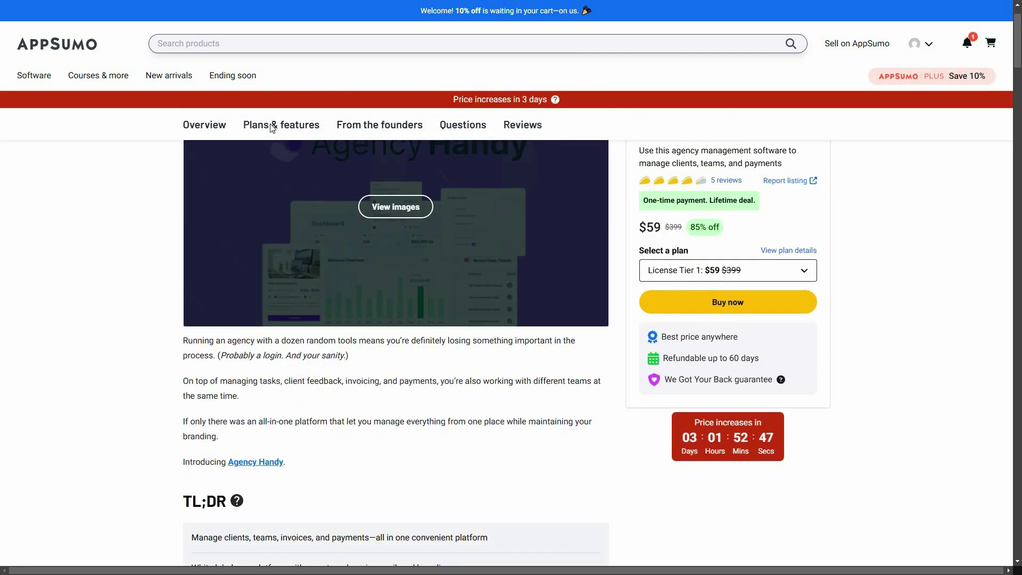
click(274, 126)
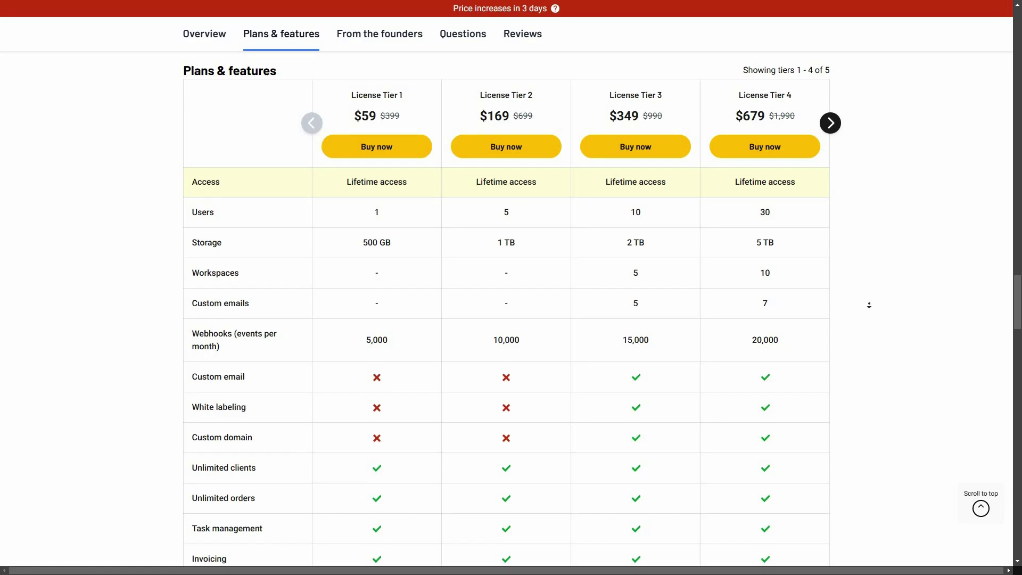
scroll(870, 298, down, 6)
scroll(852, 210, up, 7)
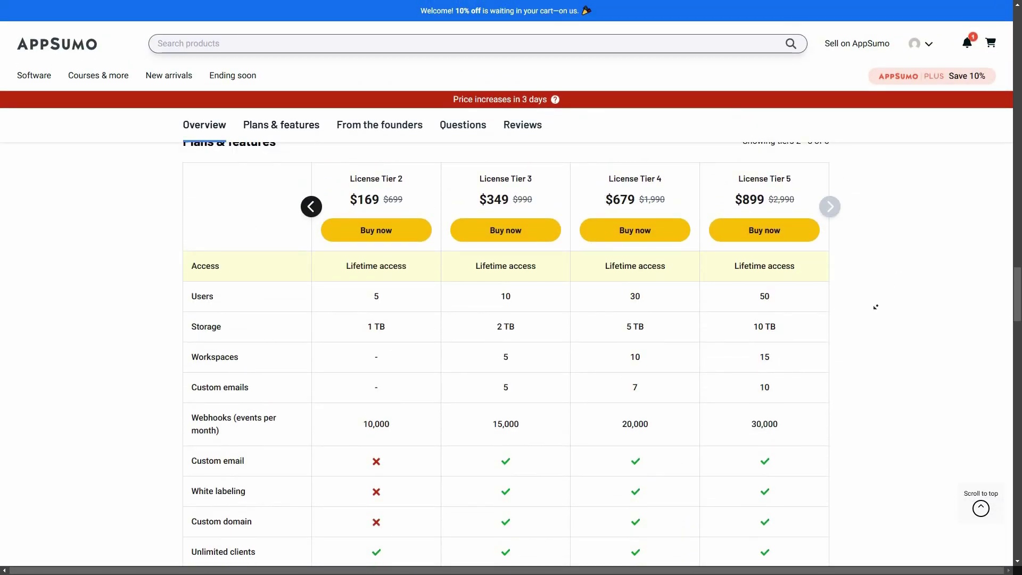
scroll(875, 316, down, 2)
scroll(875, 317, down, 4)
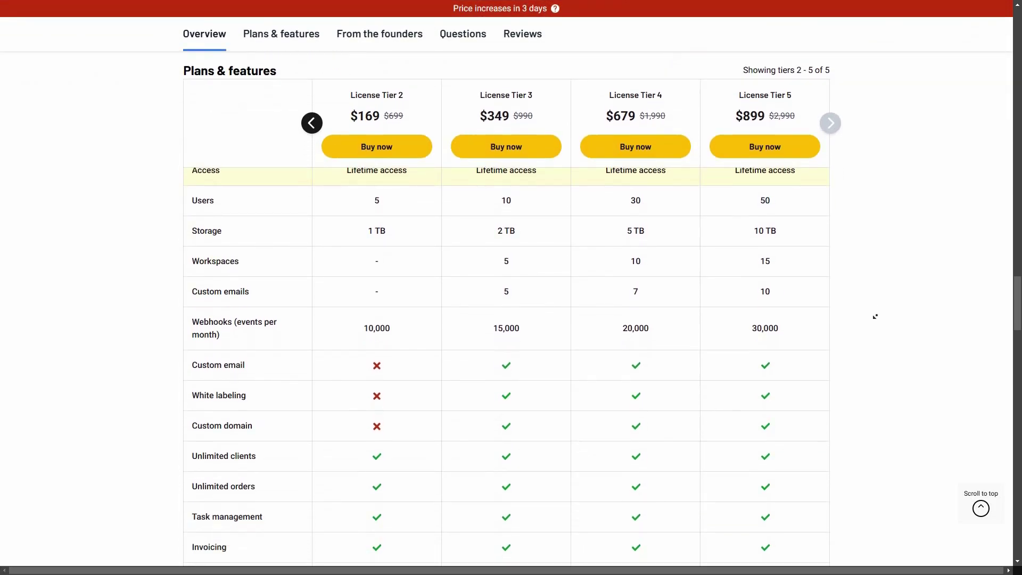